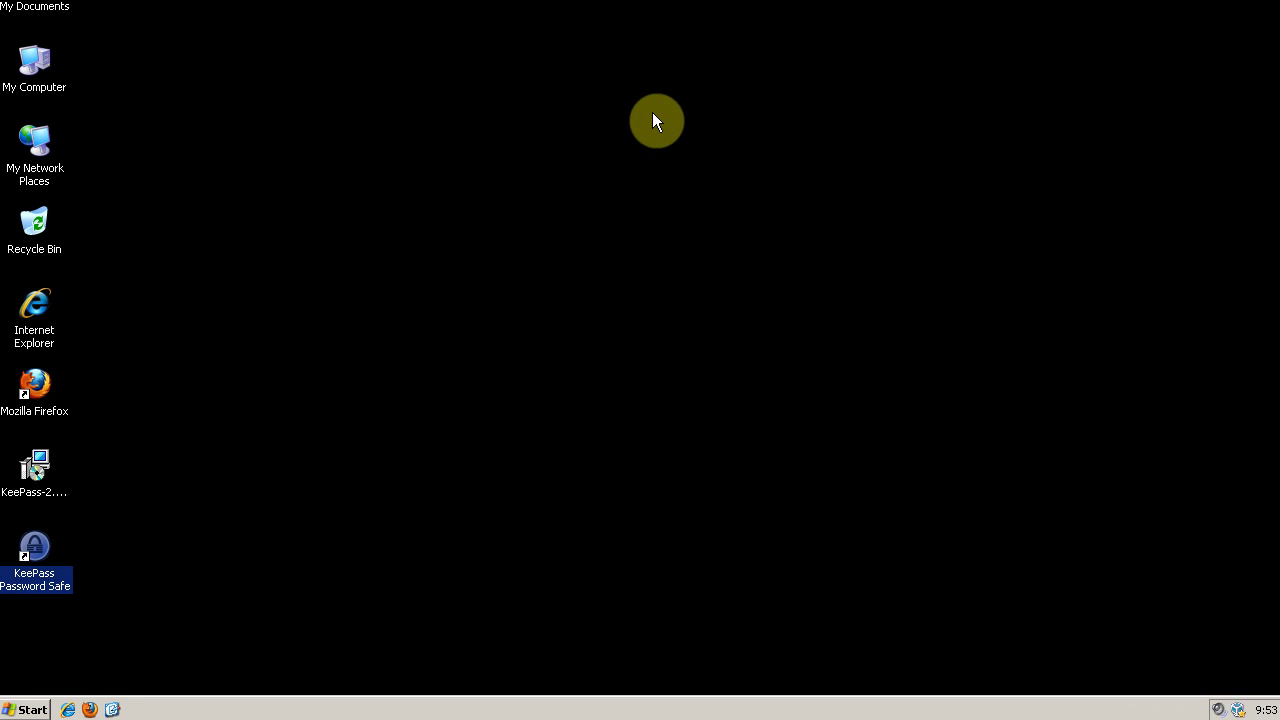
Step: Launch Mozilla Firefox from its desktop shortcut
double_click(50, 387)
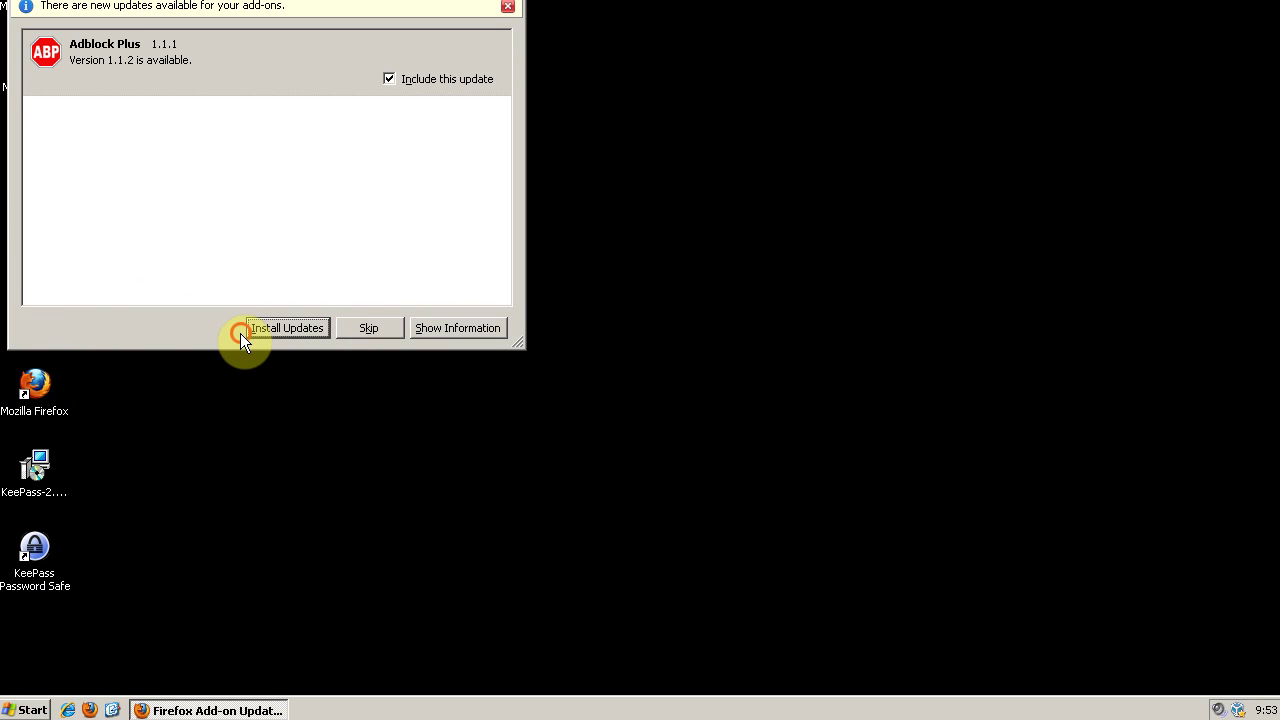
Step: Install the Adblock Plus 1.1.2 update and close the add-on windows to reach Google
click(250, 330)
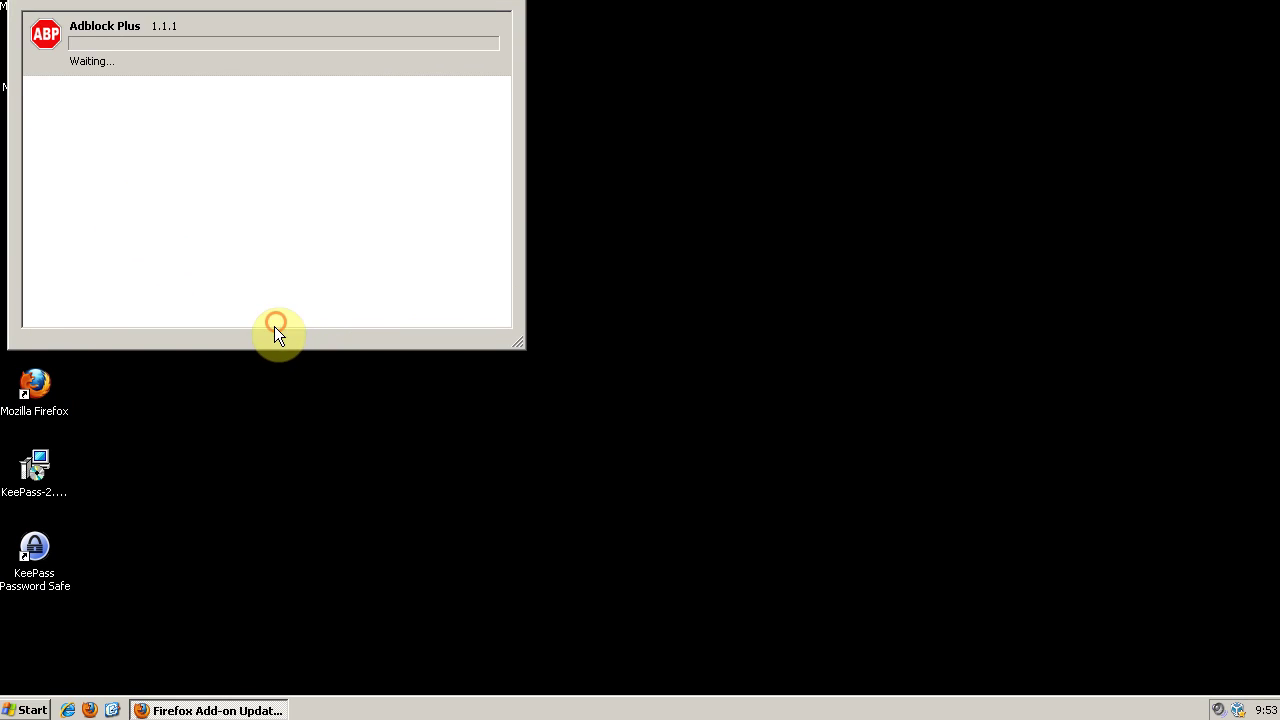
click(501, 3)
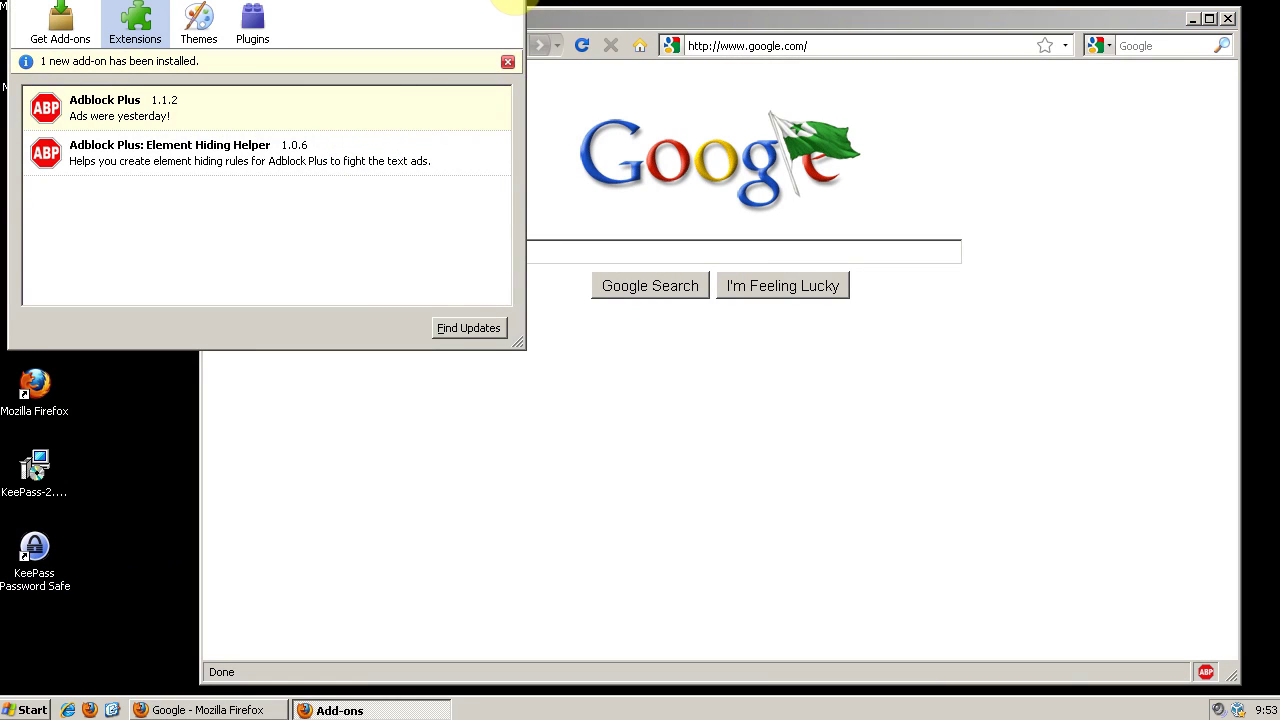
click(560, 20)
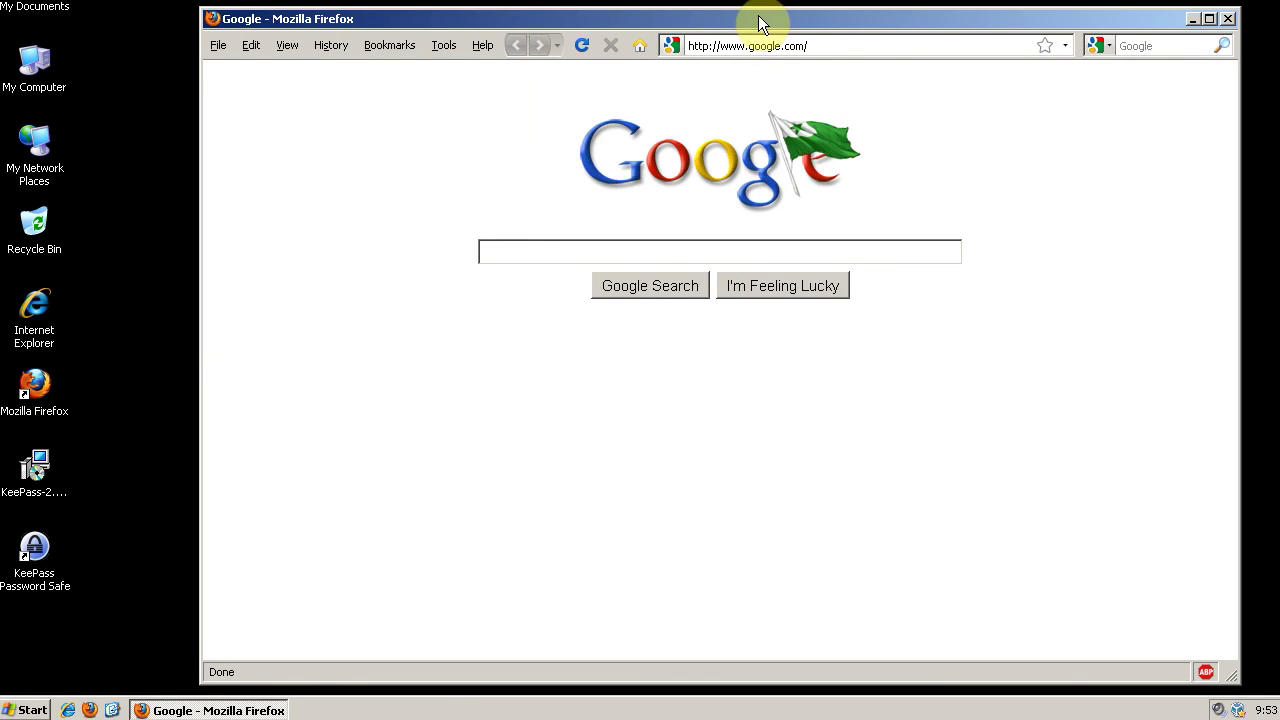
mouse_move(760, 22)
mouse_down()
mouse_move(753, 34)
mouse_move(763, 19)
mouse_up()
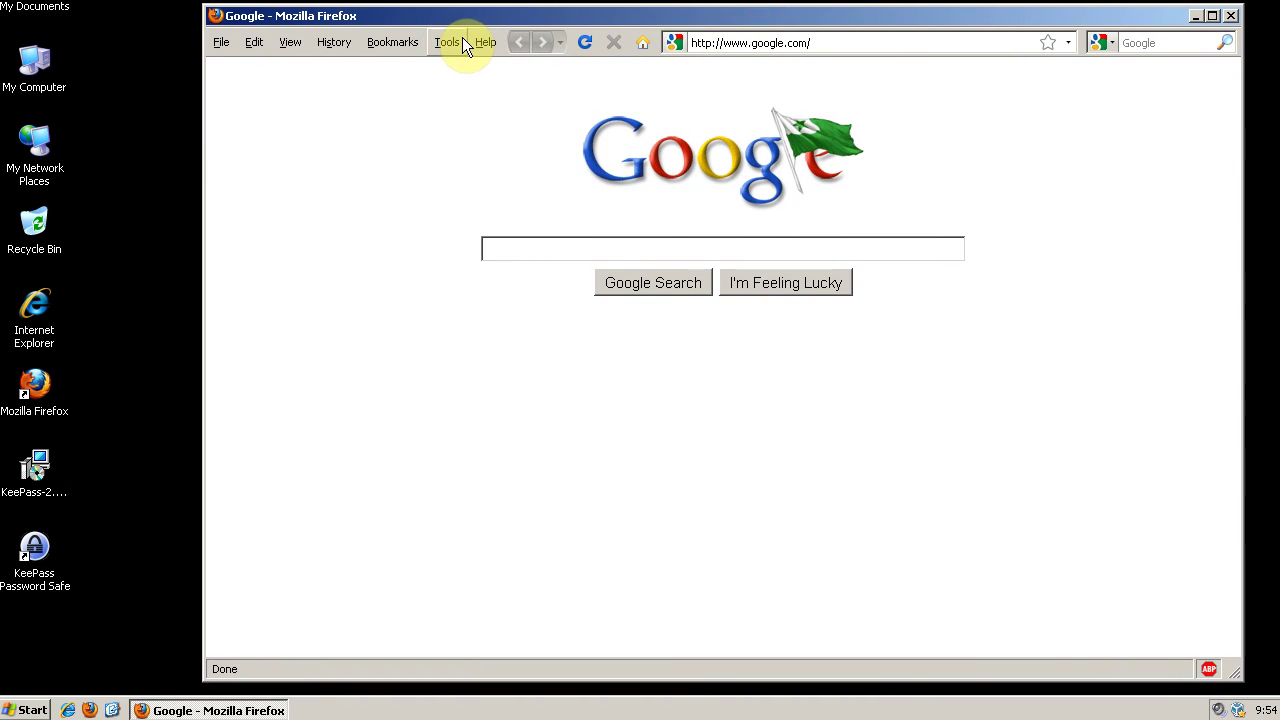
Step: Open Firefox's Saved Passwords from the Security options, entering the master password
click(462, 37)
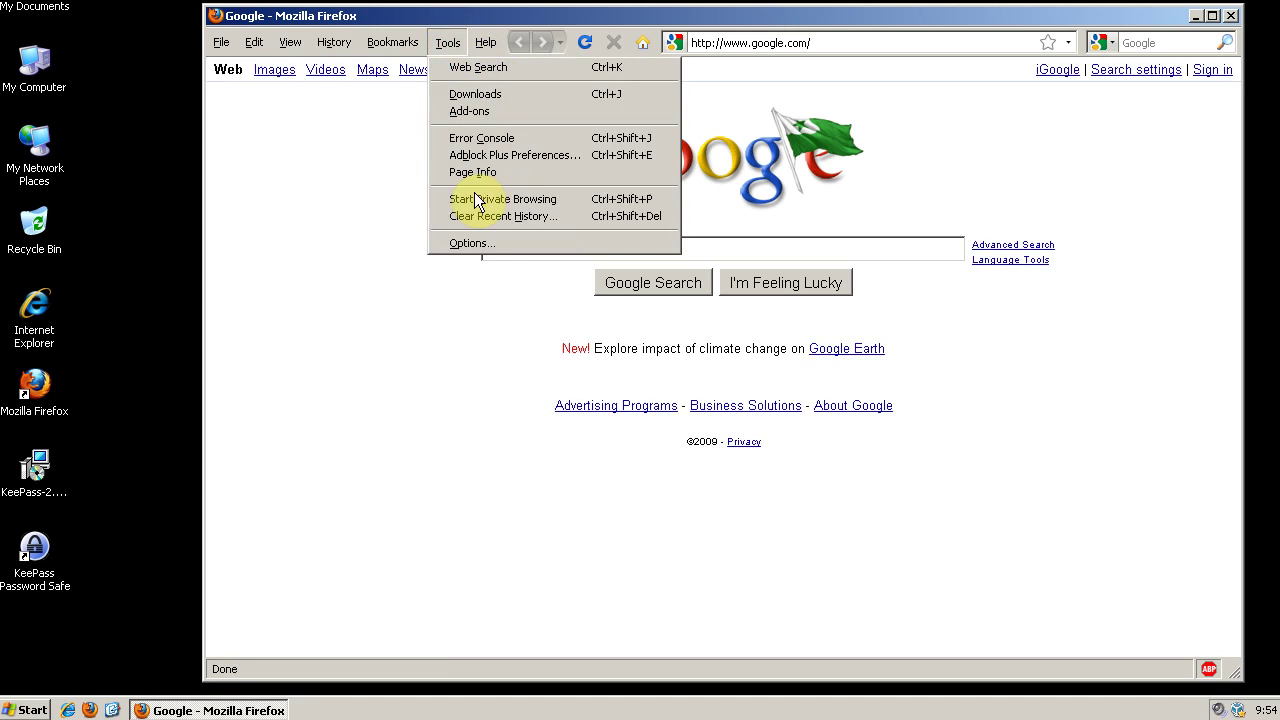
click(478, 241)
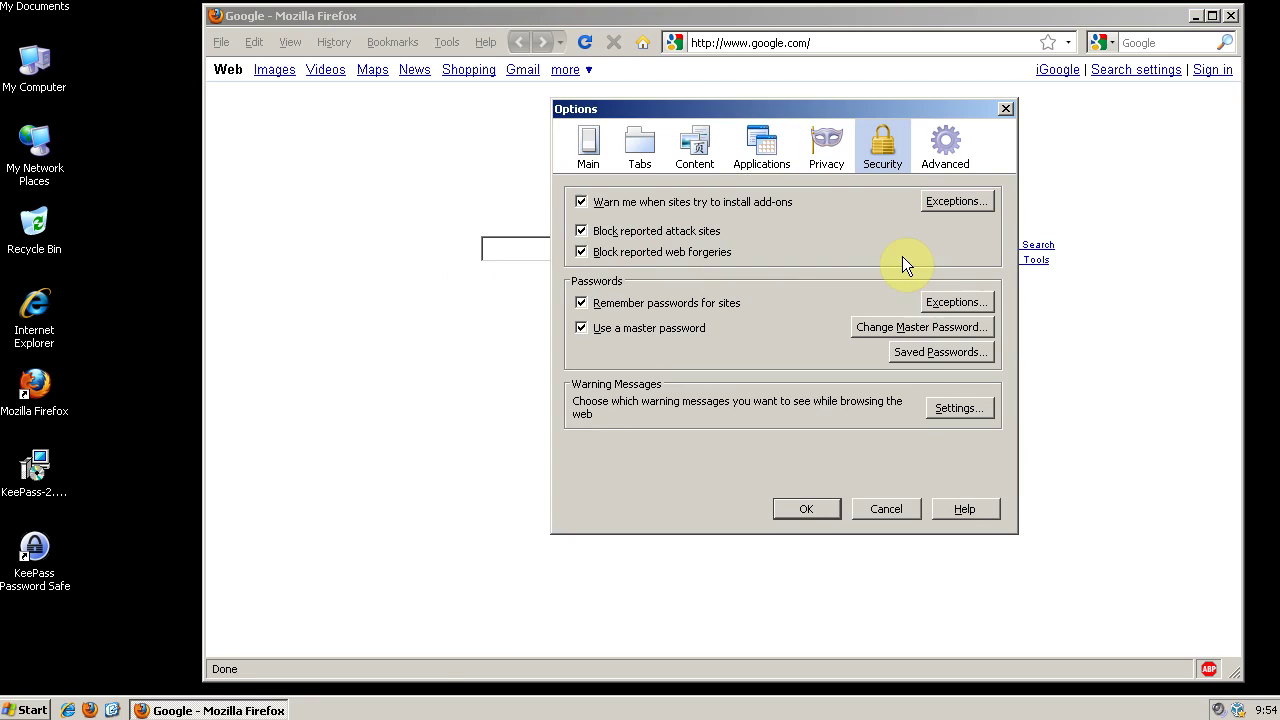
click(916, 353)
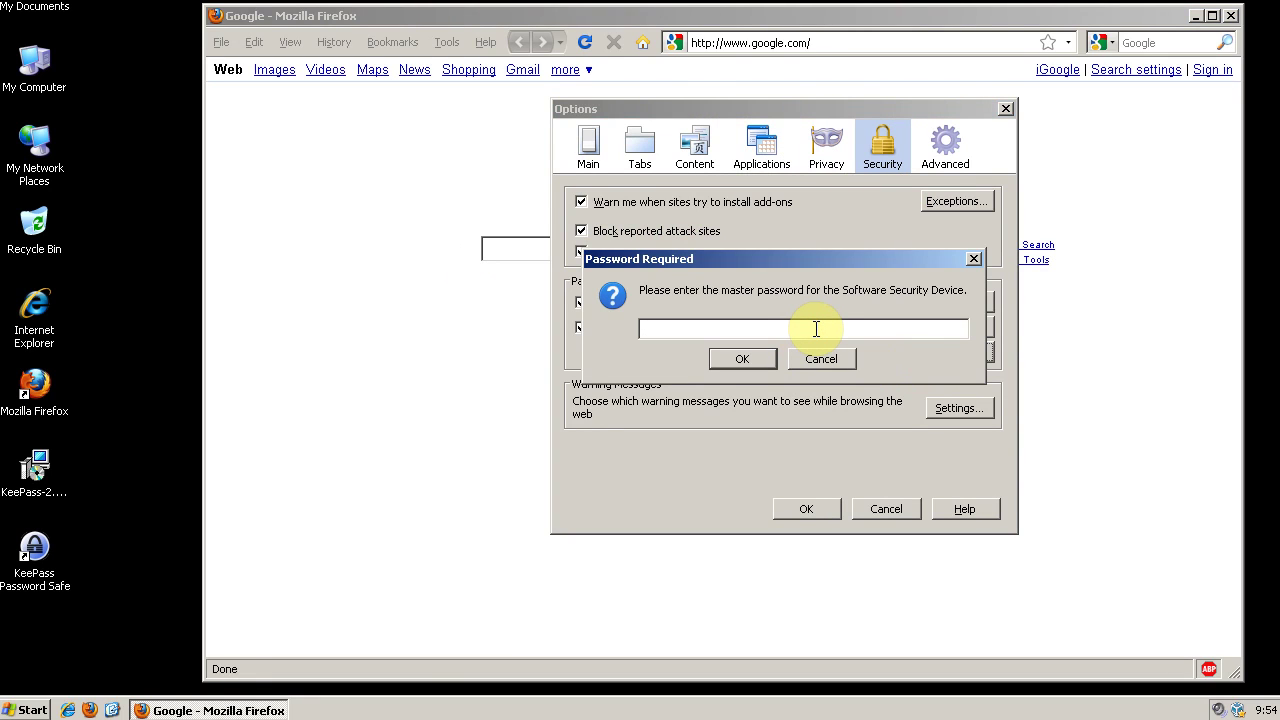
text(•••••••••••••••••)
key(Return)
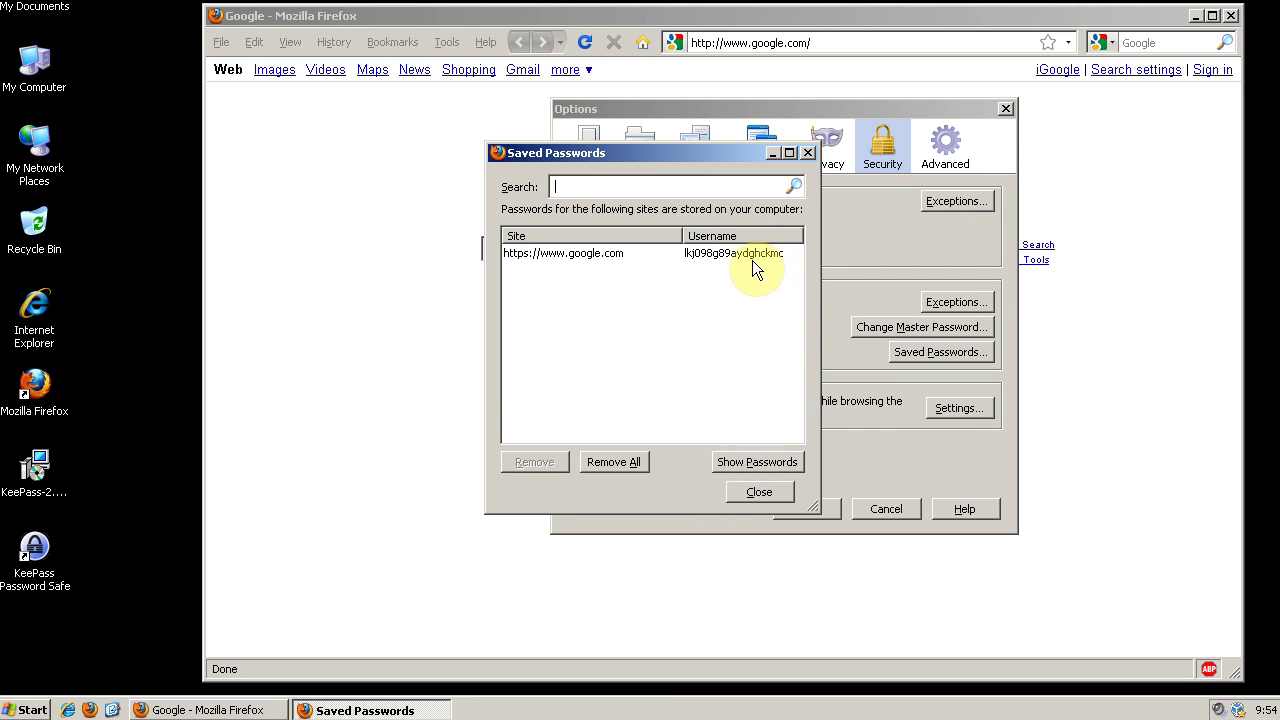
Step: Show the google.com login's stored password after confirming the master password, and enlarge the window
click(740, 461)
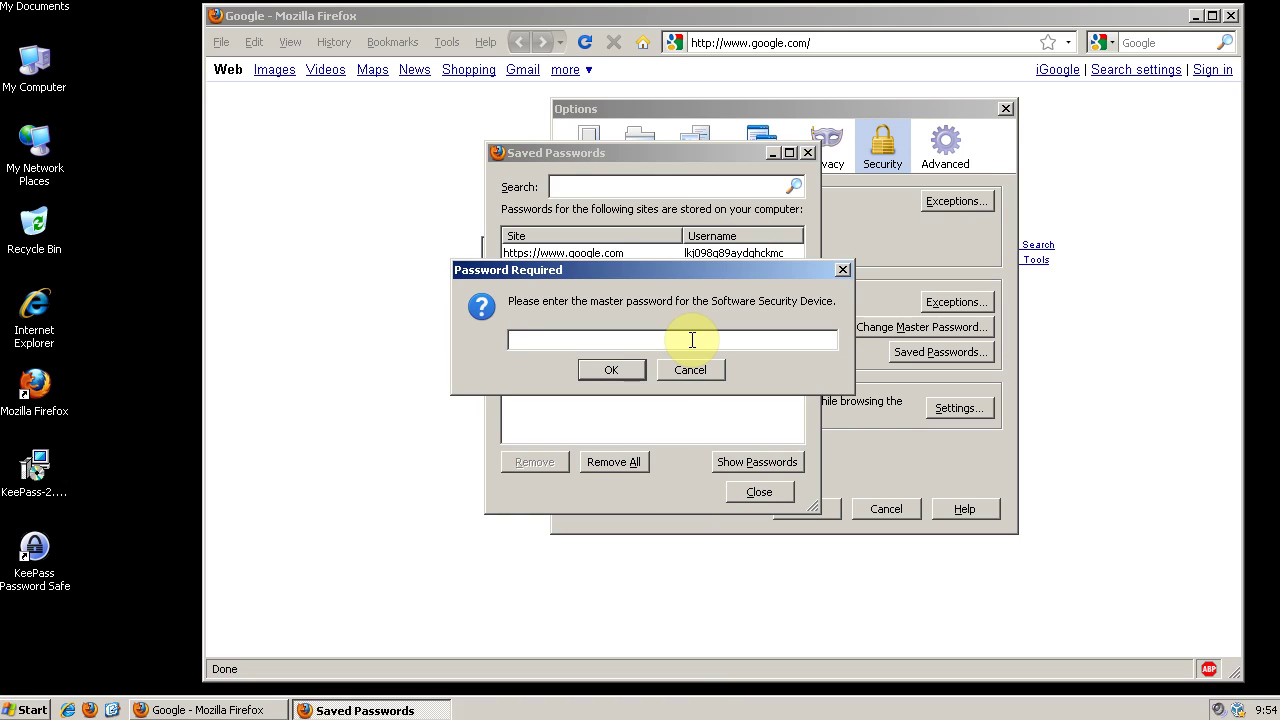
text(•••••)
text(••••••••••)
key(Return)
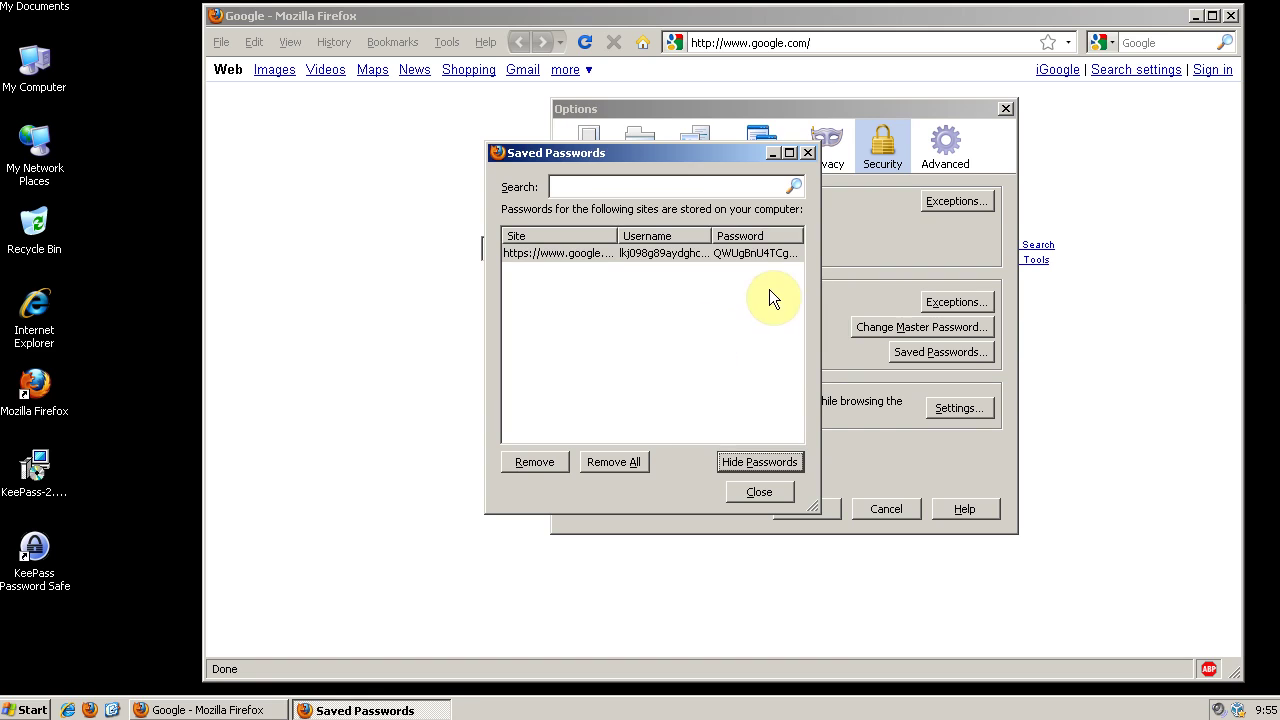
drag(822, 327, 904, 279)
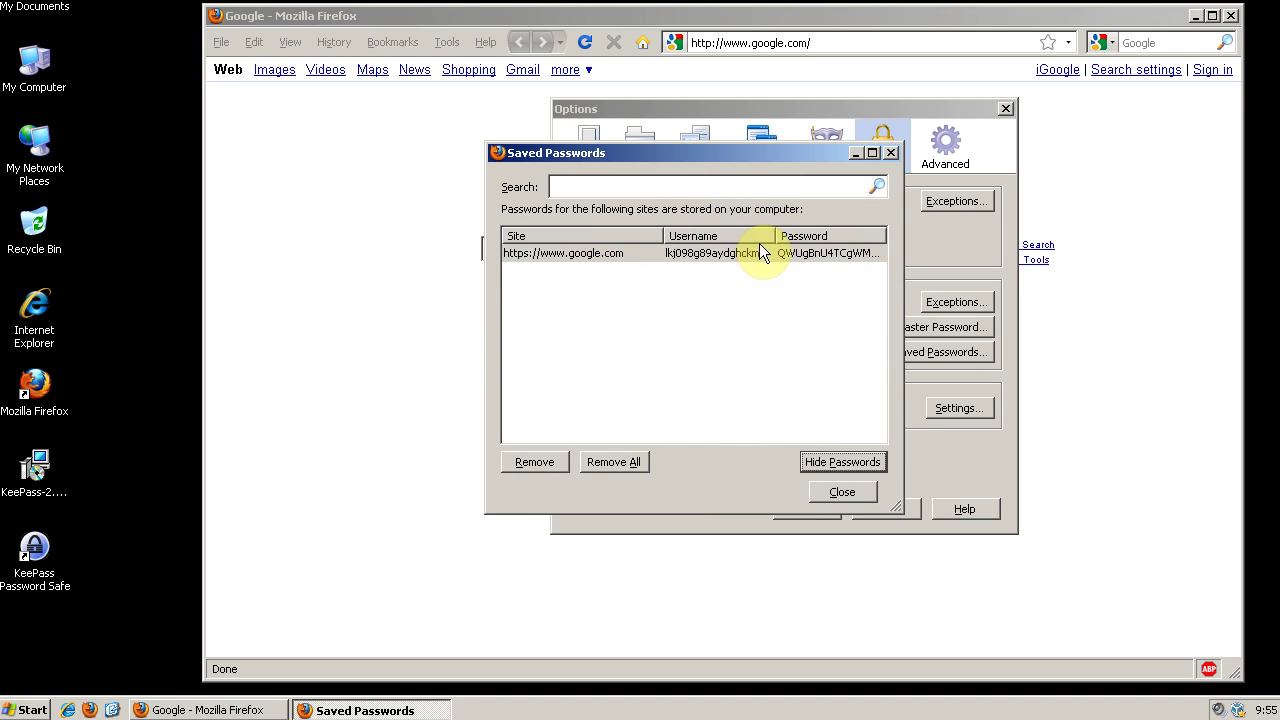
Step: Close the Saved Passwords and Options windows and nudge the Firefox window into place
click(894, 152)
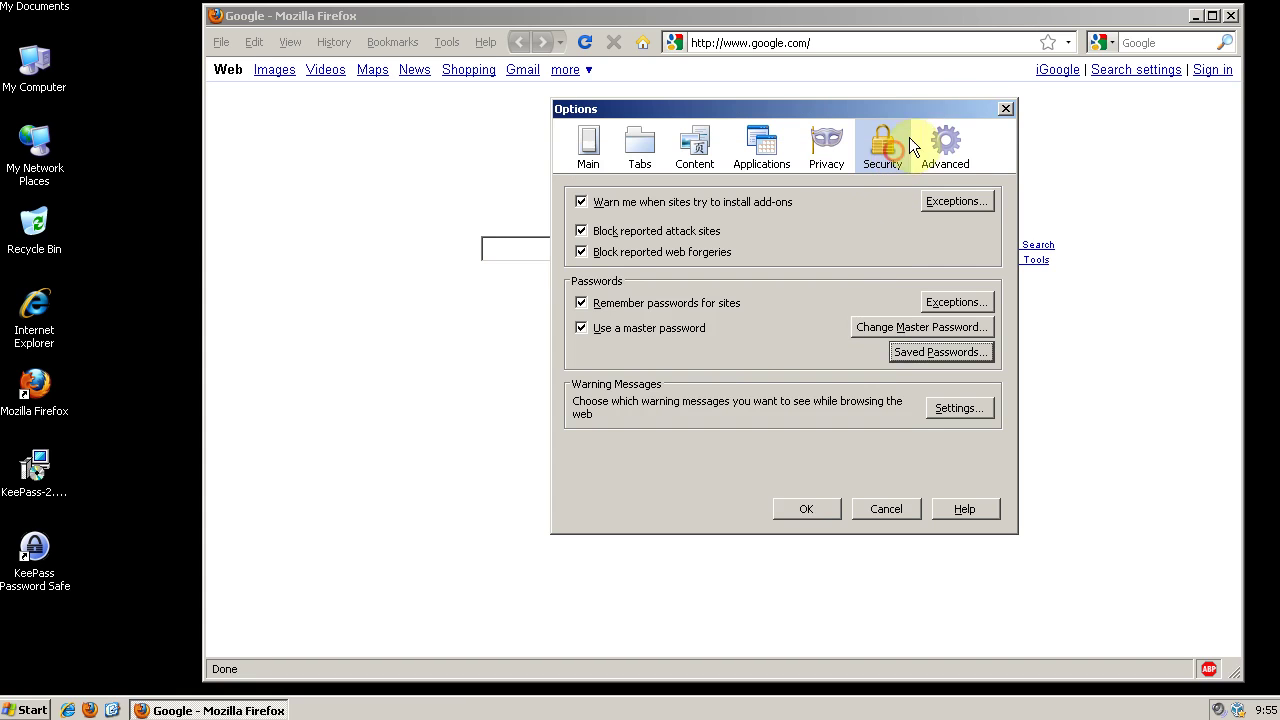
click(1006, 109)
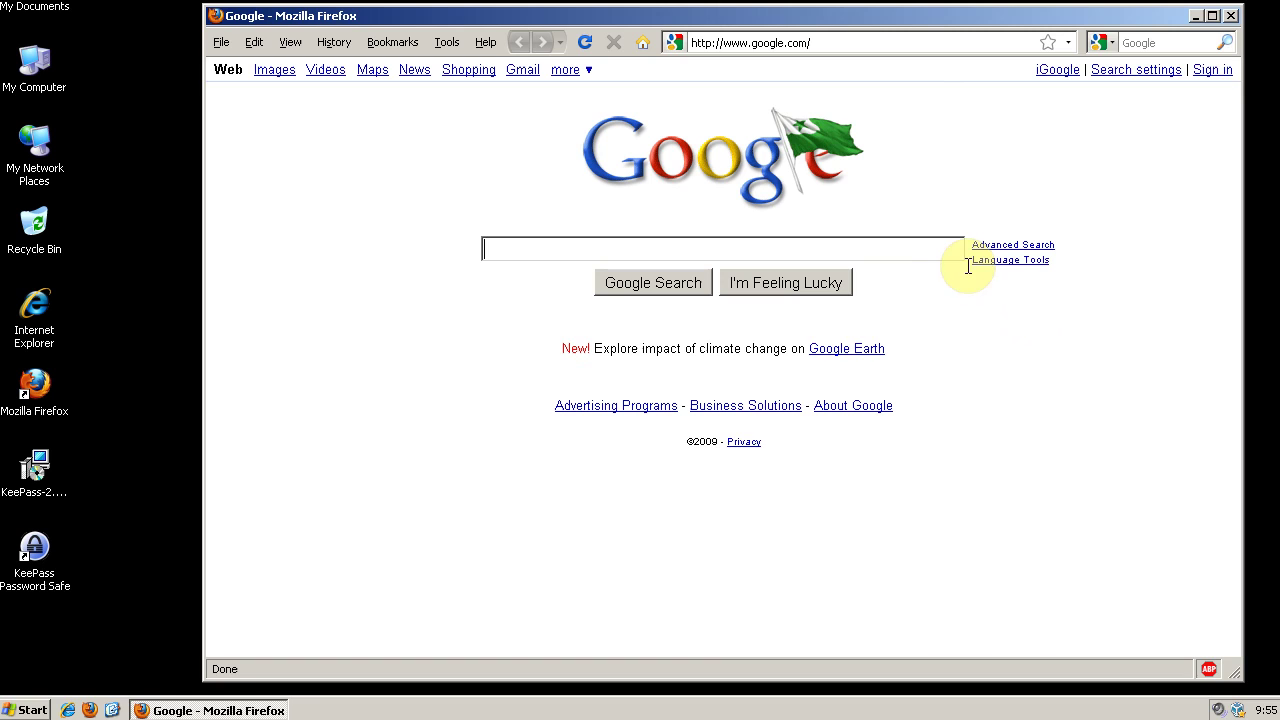
drag(898, 14, 910, 19)
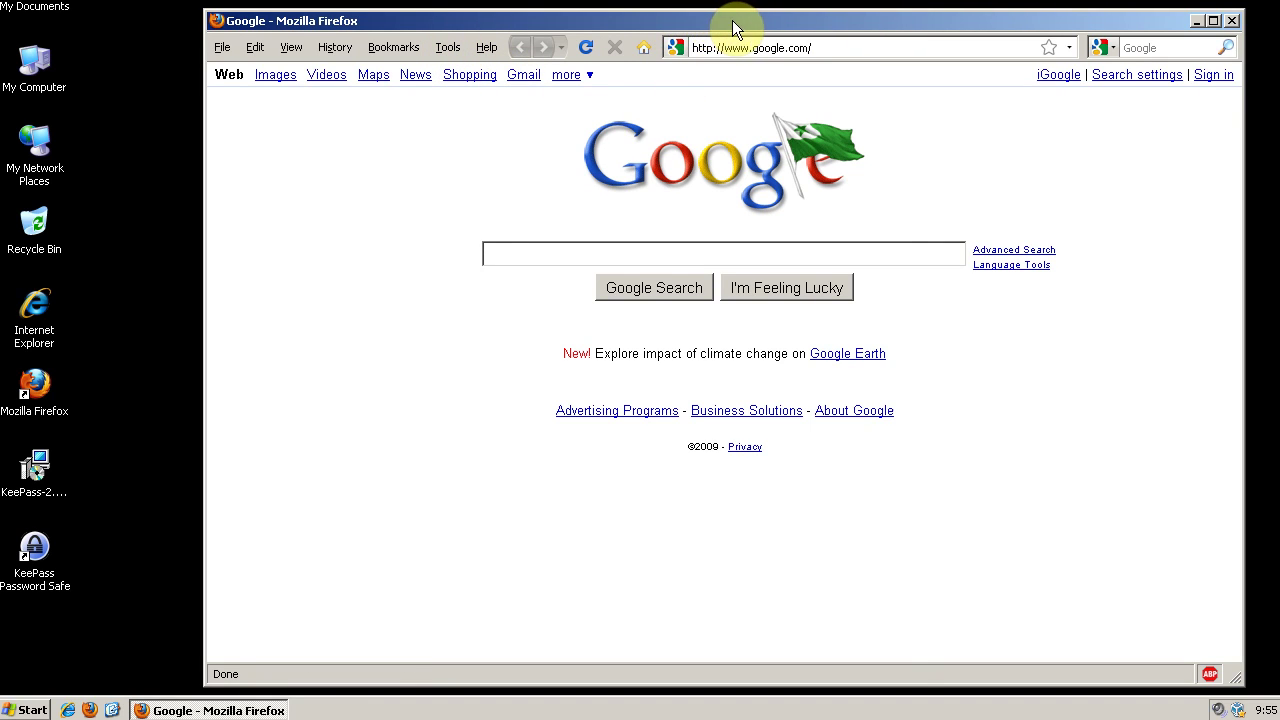
drag(737, 22, 671, 30)
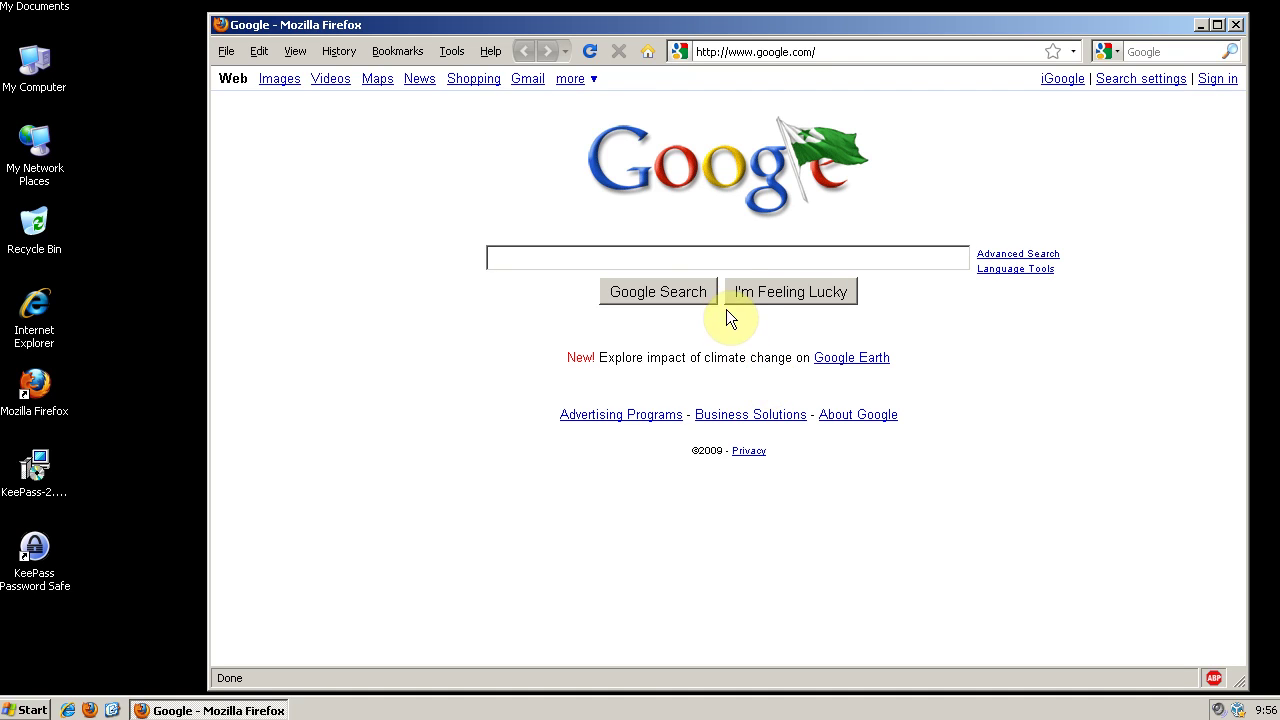
Step: Load the Gmail sign-in page by typing 'gmail' and accepting the autocomplete suggestion
click(729, 258)
click(888, 49)
text(gmail)
key(Down)
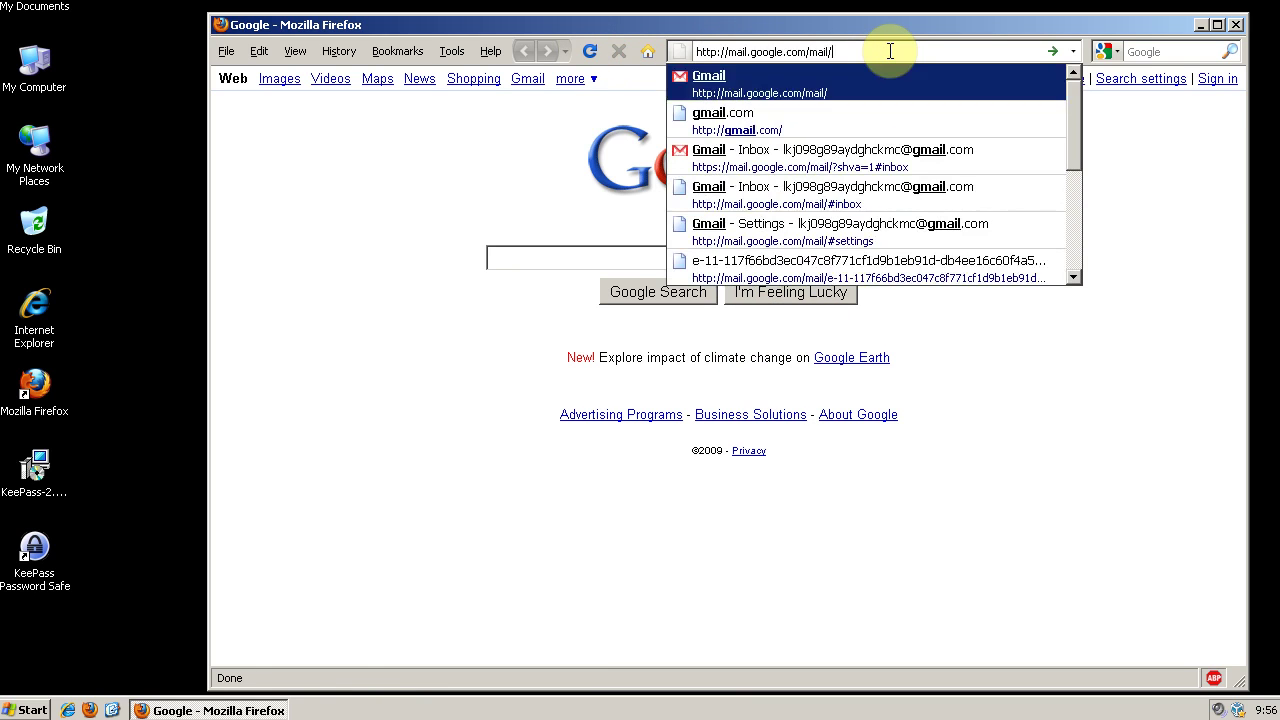
key(Return)
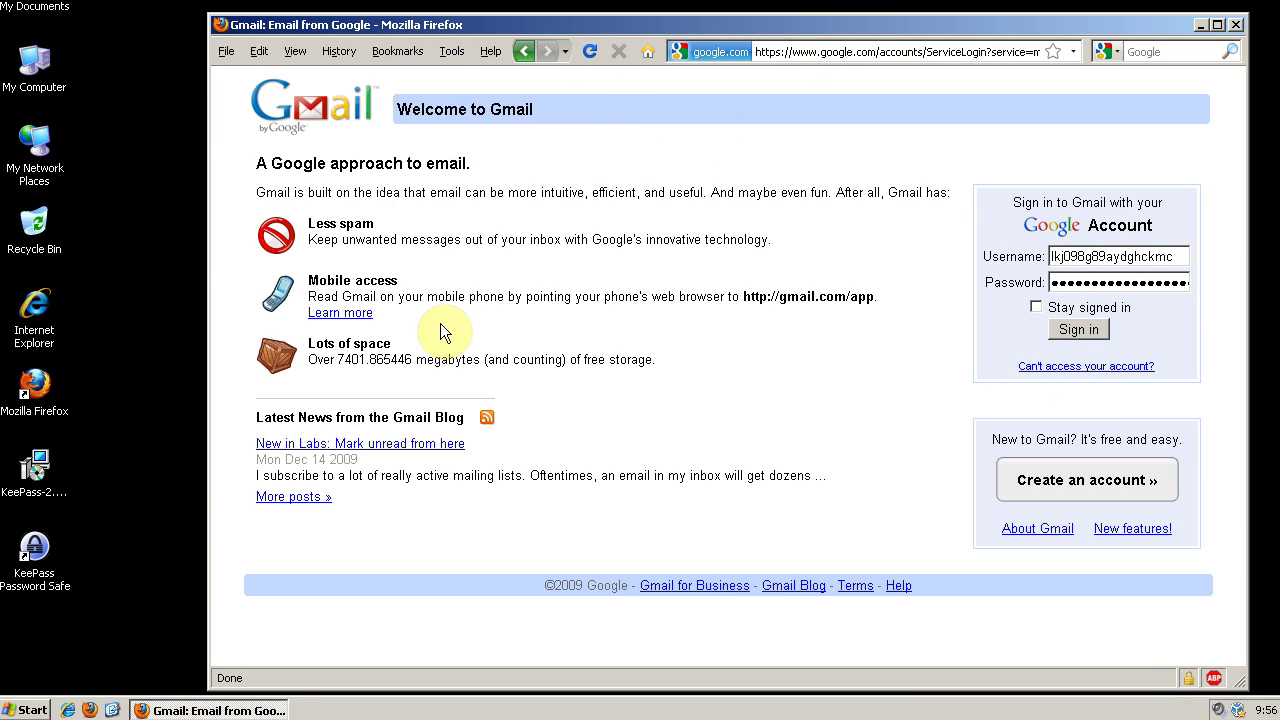
Step: Open another Firefox window from the desktop, then close the extra Google and Gmail windows
click(28, 390)
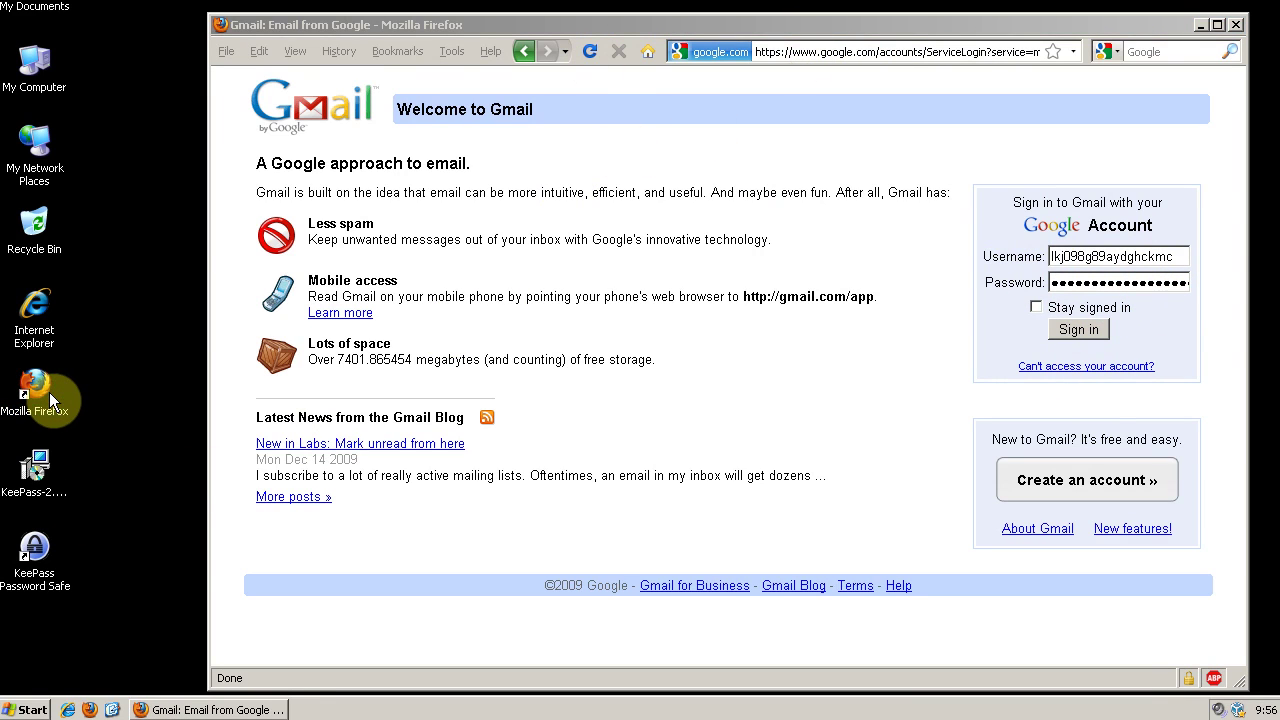
double_click(42, 386)
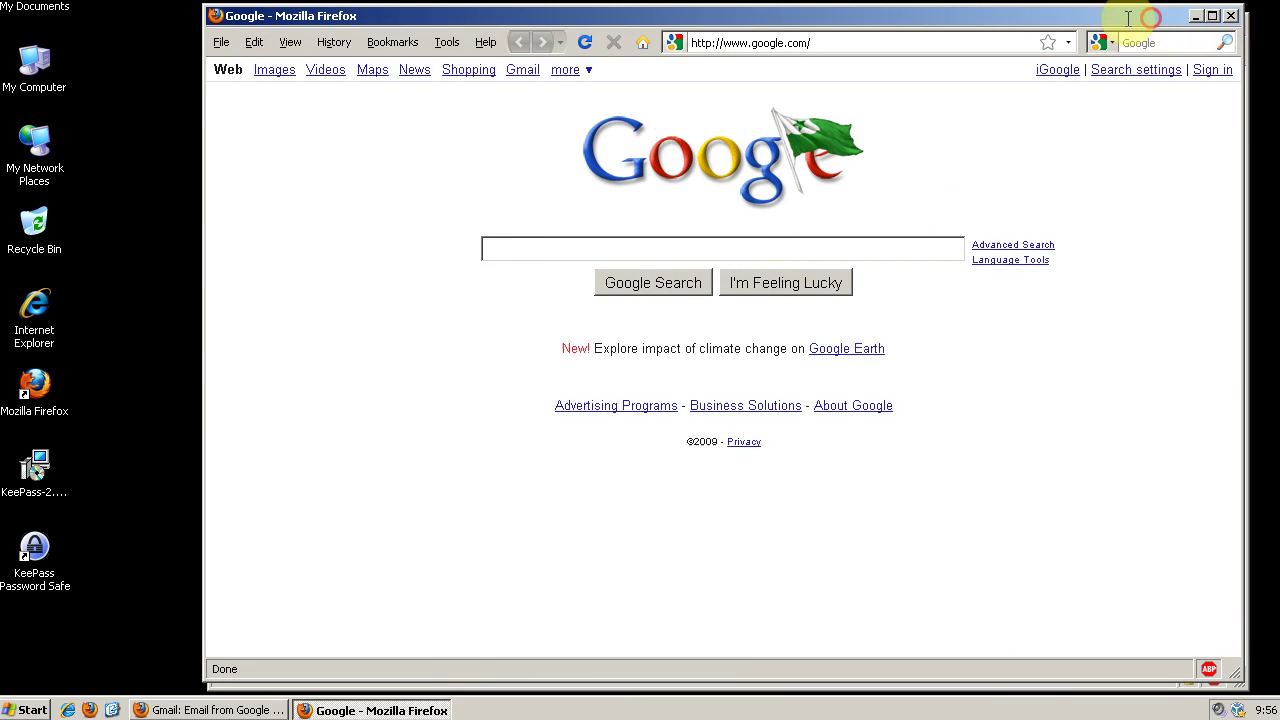
click(1250, 14)
click(1237, 25)
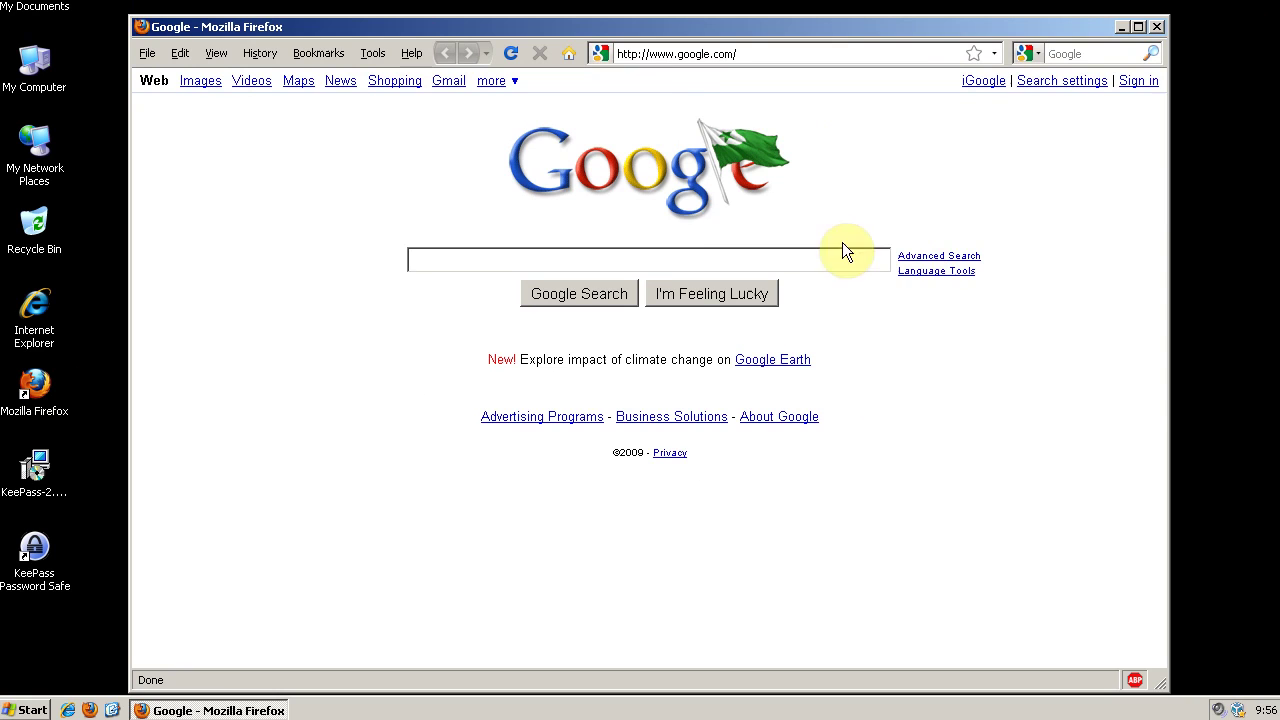
Step: Reload gmail.com by typing 'gmail.' and picking the suggested address
click(672, 54)
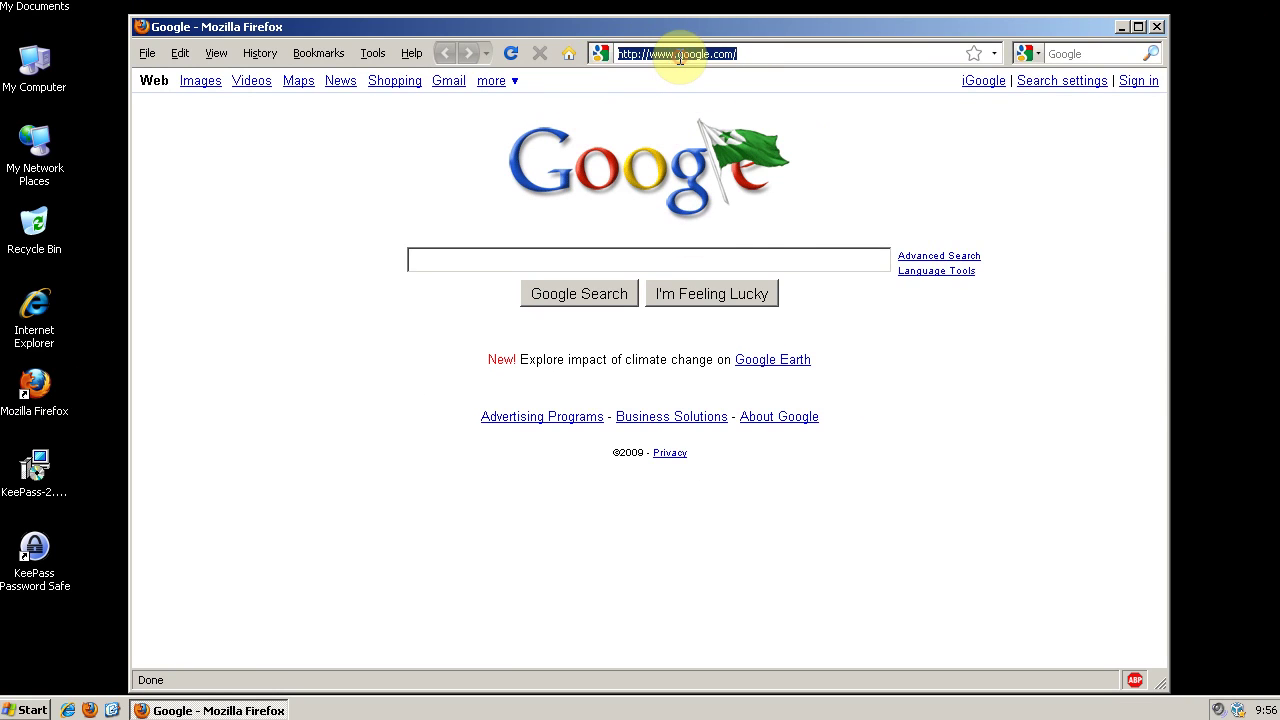
text(gmail.)
key(Down)
key(Return)
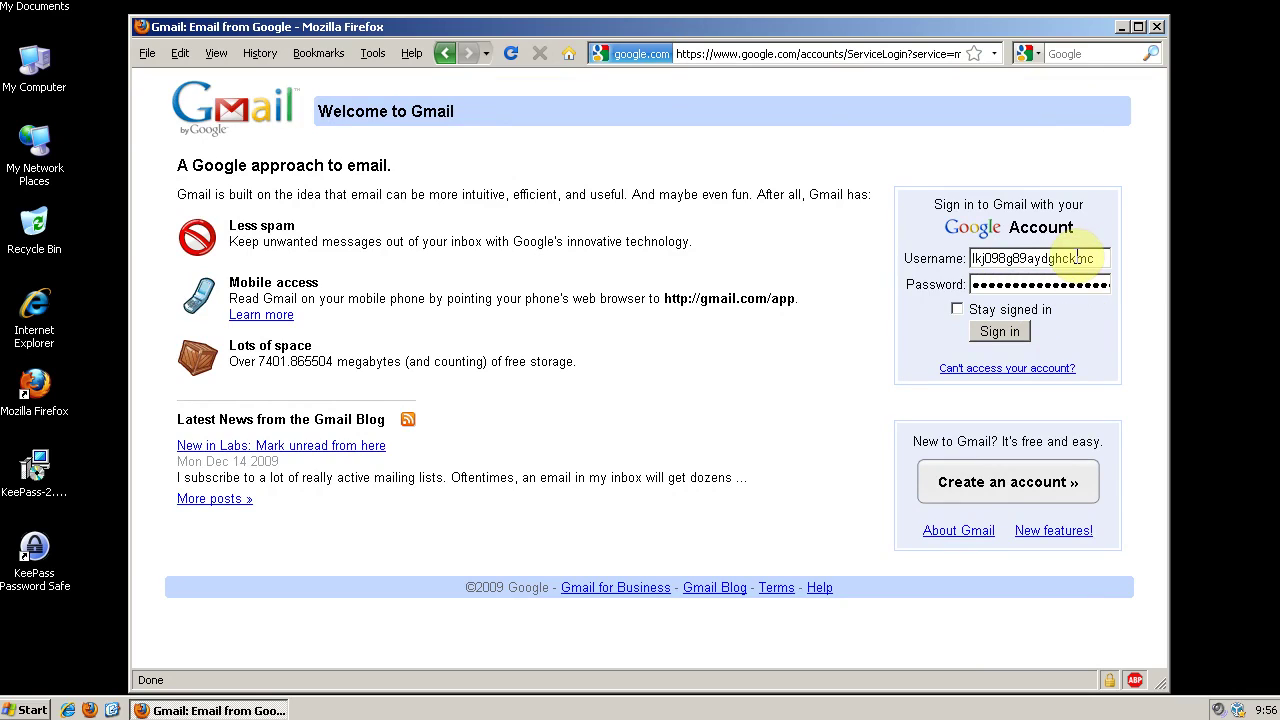
Step: Reopen the Gmail sign-in page and enter the master password so the login autofills
click(1159, 26)
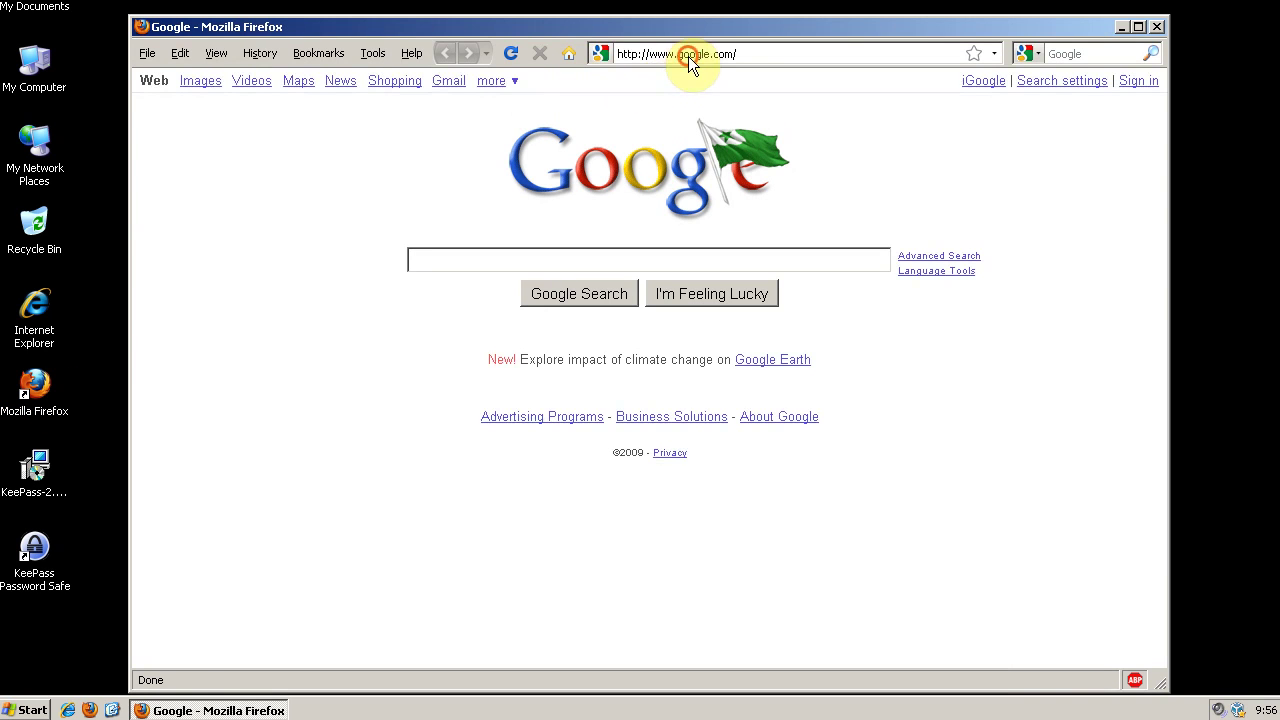
click(688, 56)
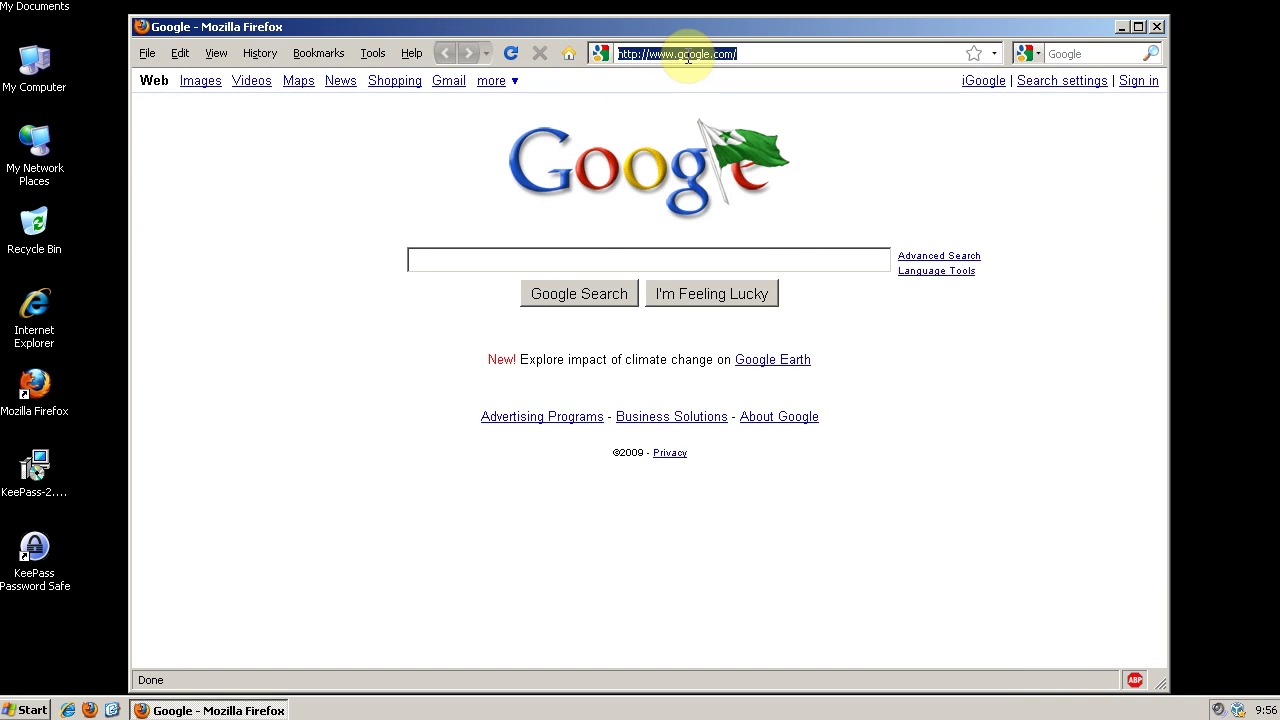
text(gmail)
key(Return)
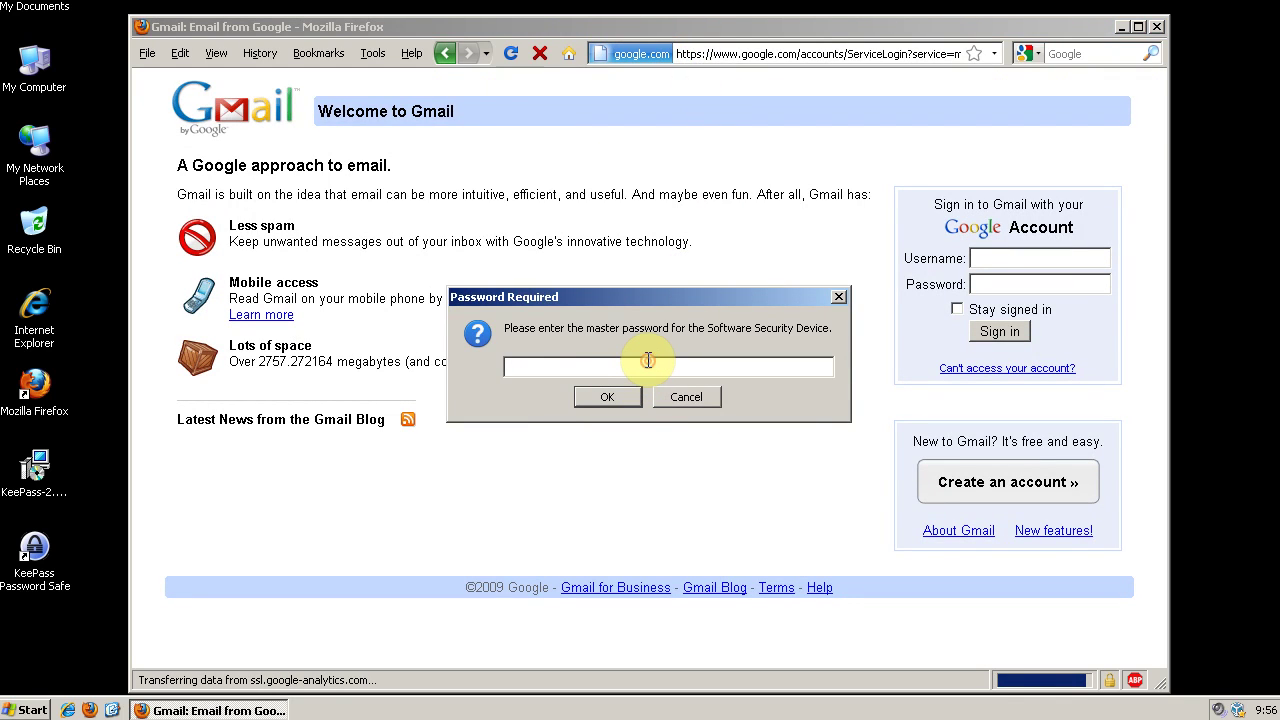
text(****************)
key(Return)
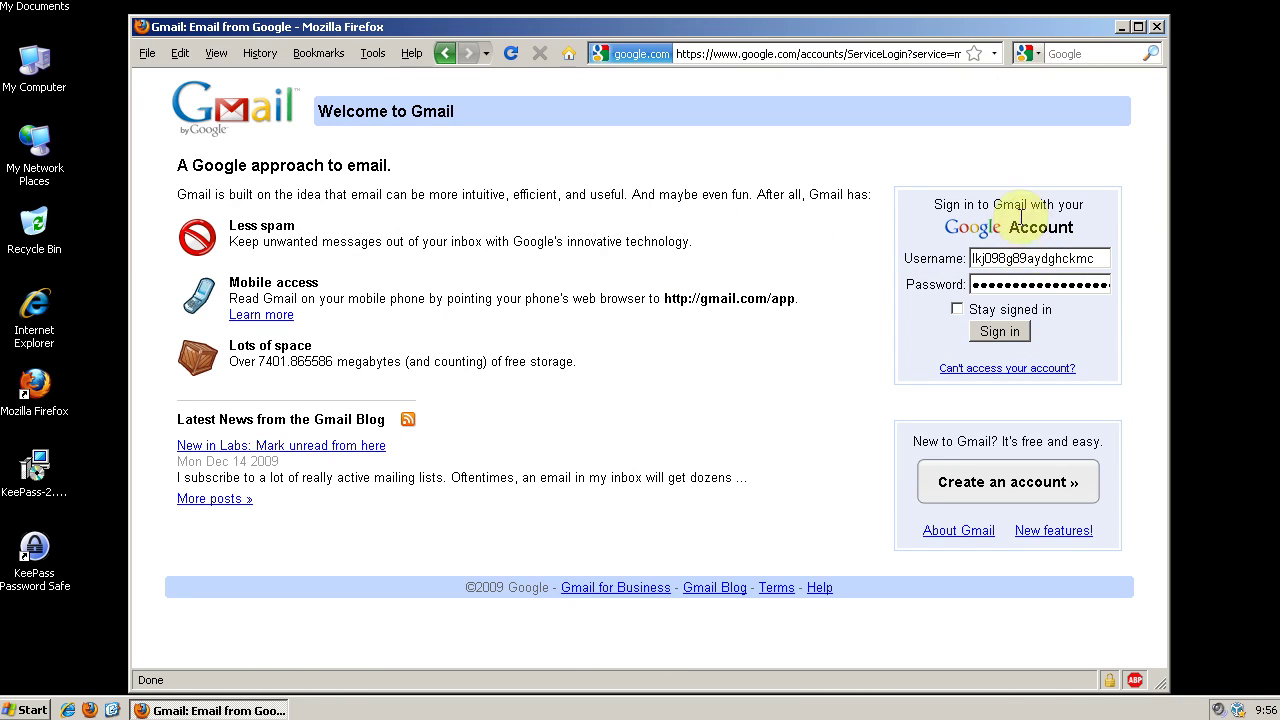
Step: Select the KeePass desktop shortcut and shift the browser window around before closing it
drag(802, 23, 806, 15)
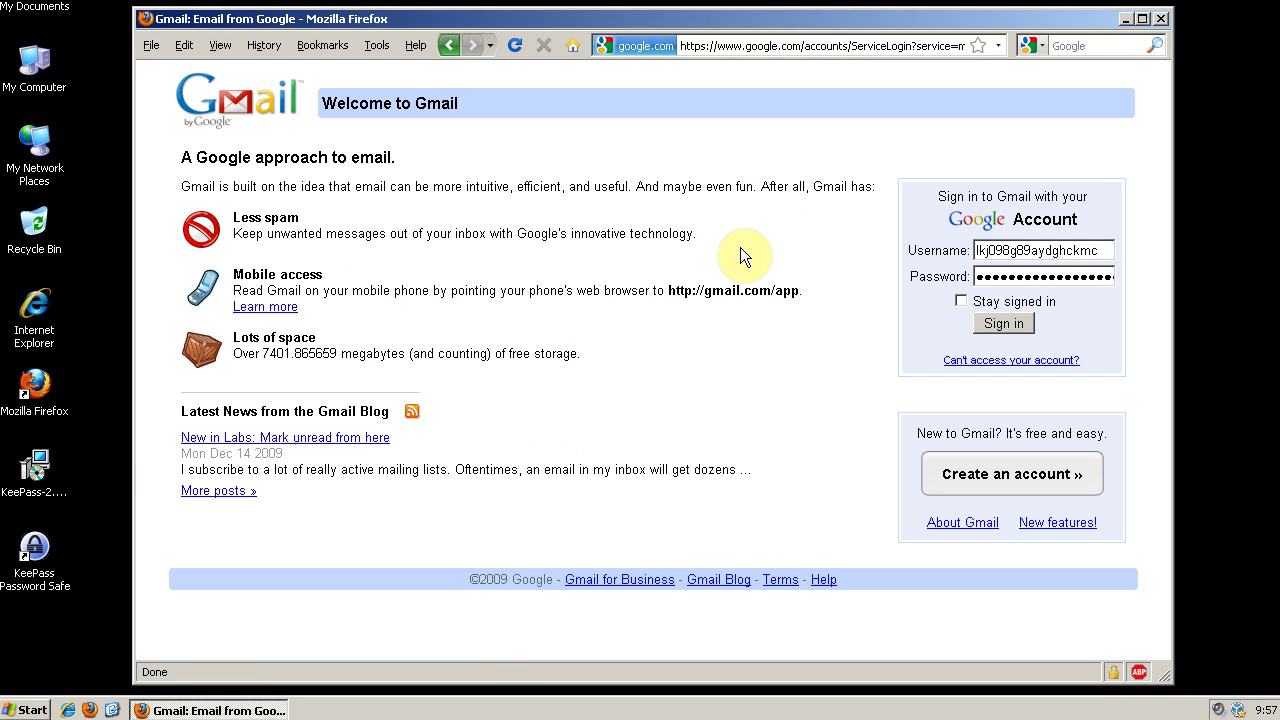
click(37, 558)
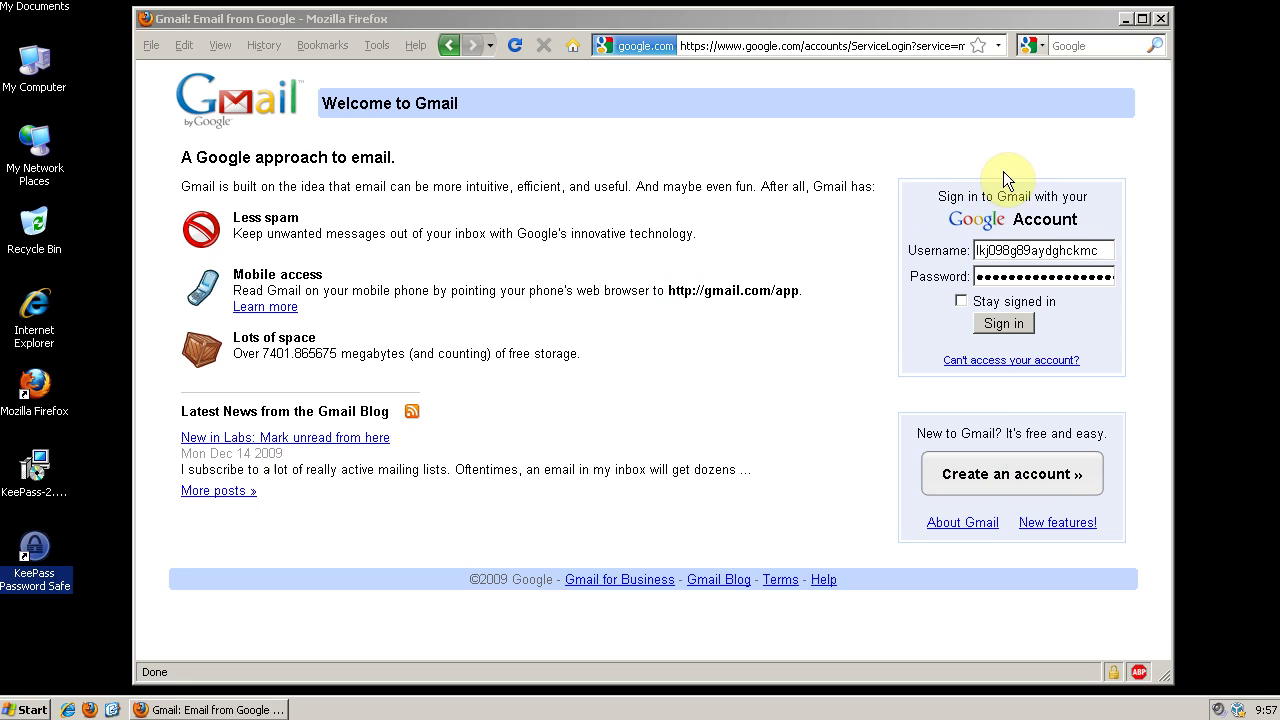
drag(938, 30, 1037, 33)
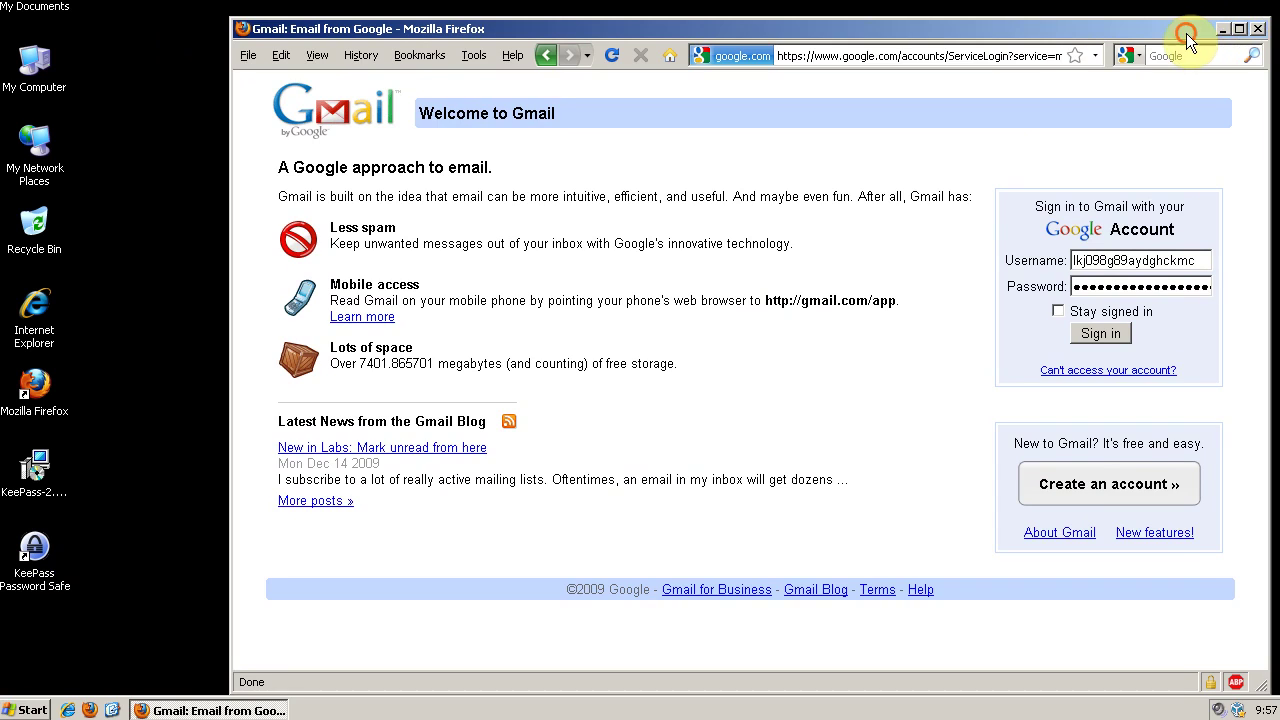
drag(1186, 33, 1152, 31)
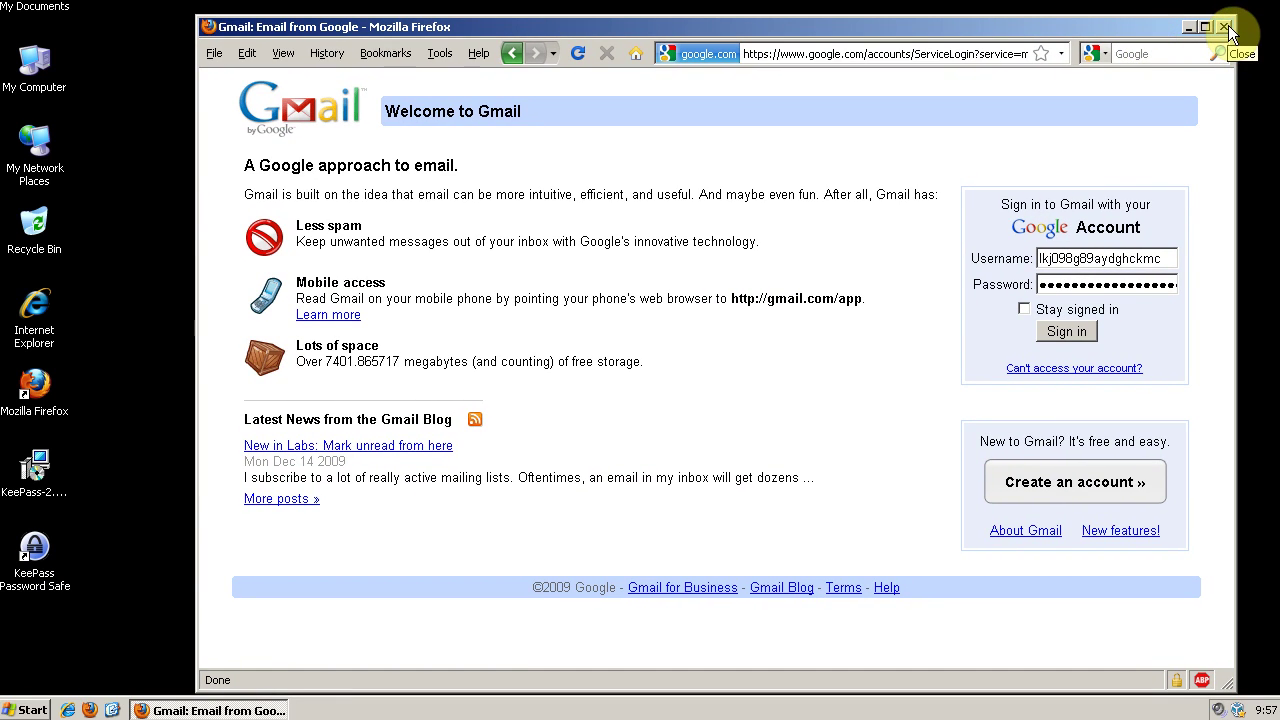
click(1226, 28)
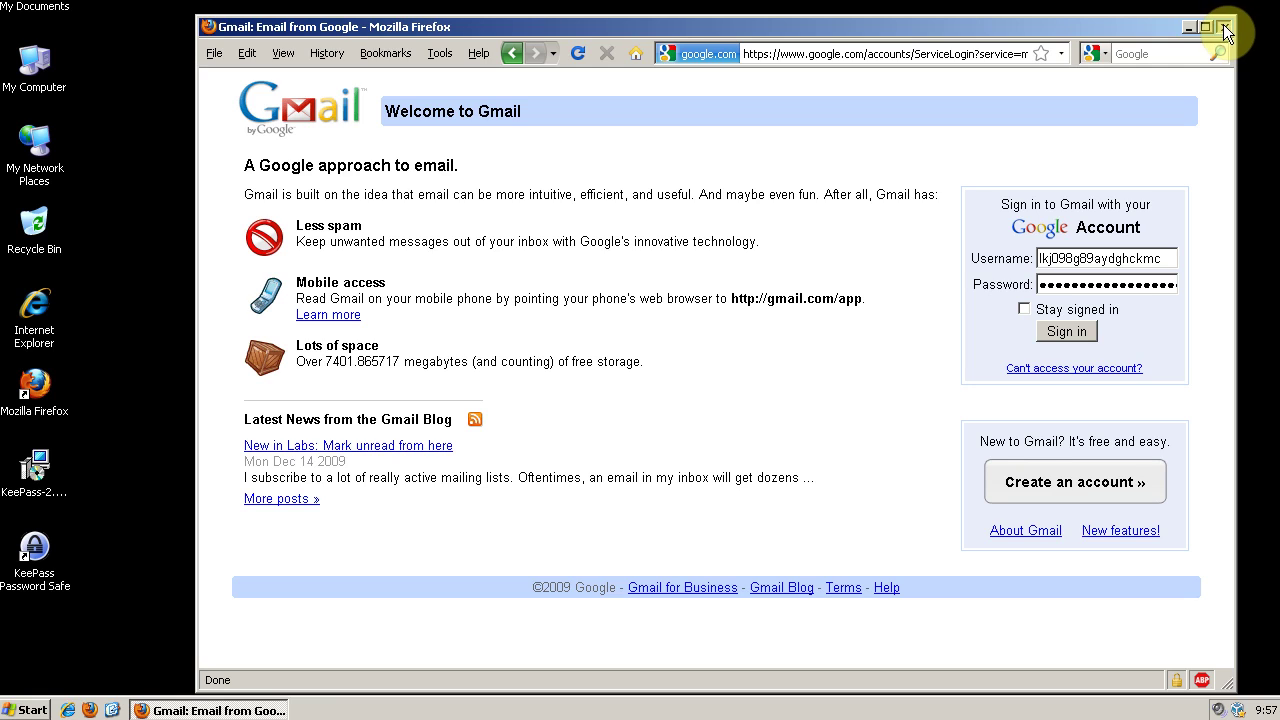
Step: Close Firefox, unlock funkyworms.kdbx with its master password, then widen and move the KeePass window
click(1226, 28)
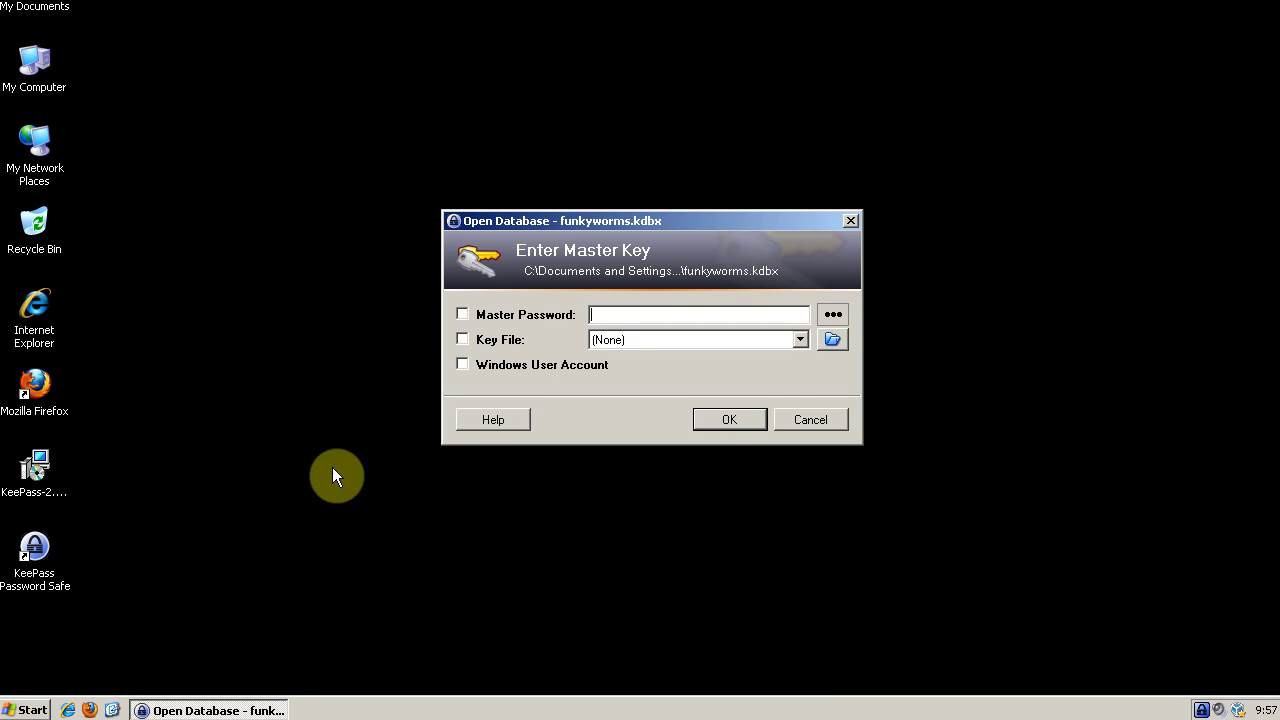
text(****)
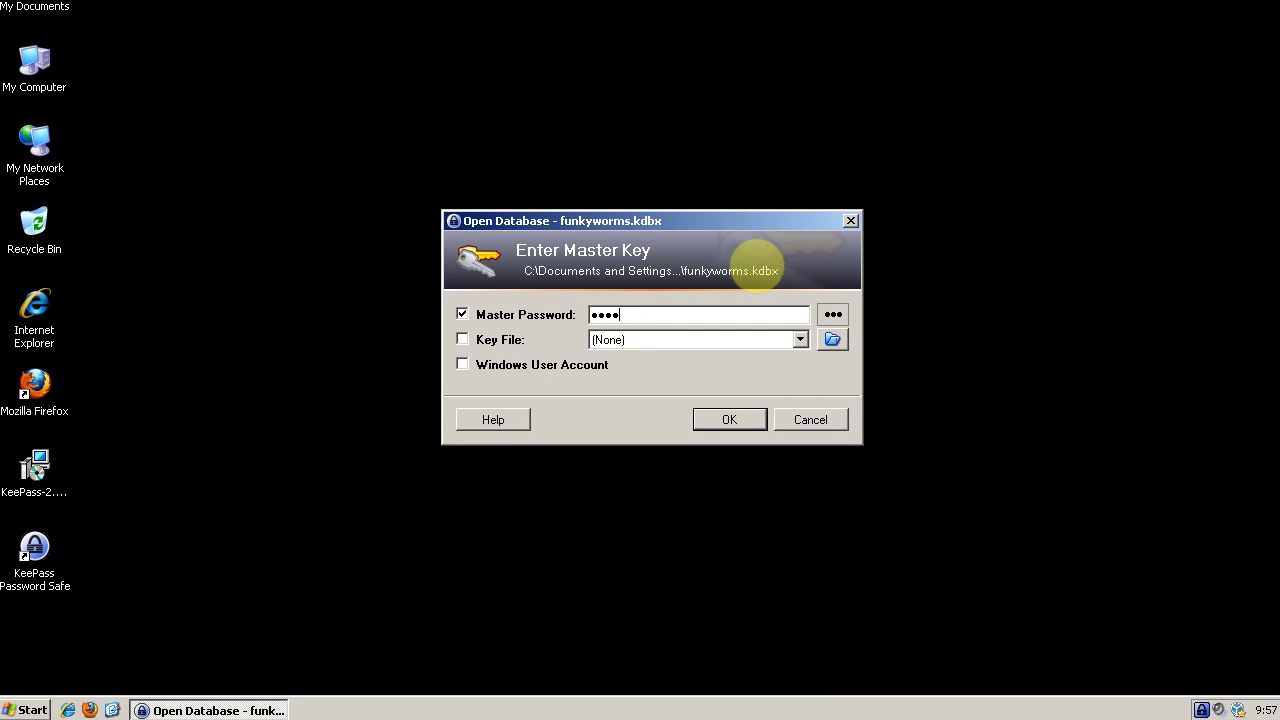
text(************)
key(Return)
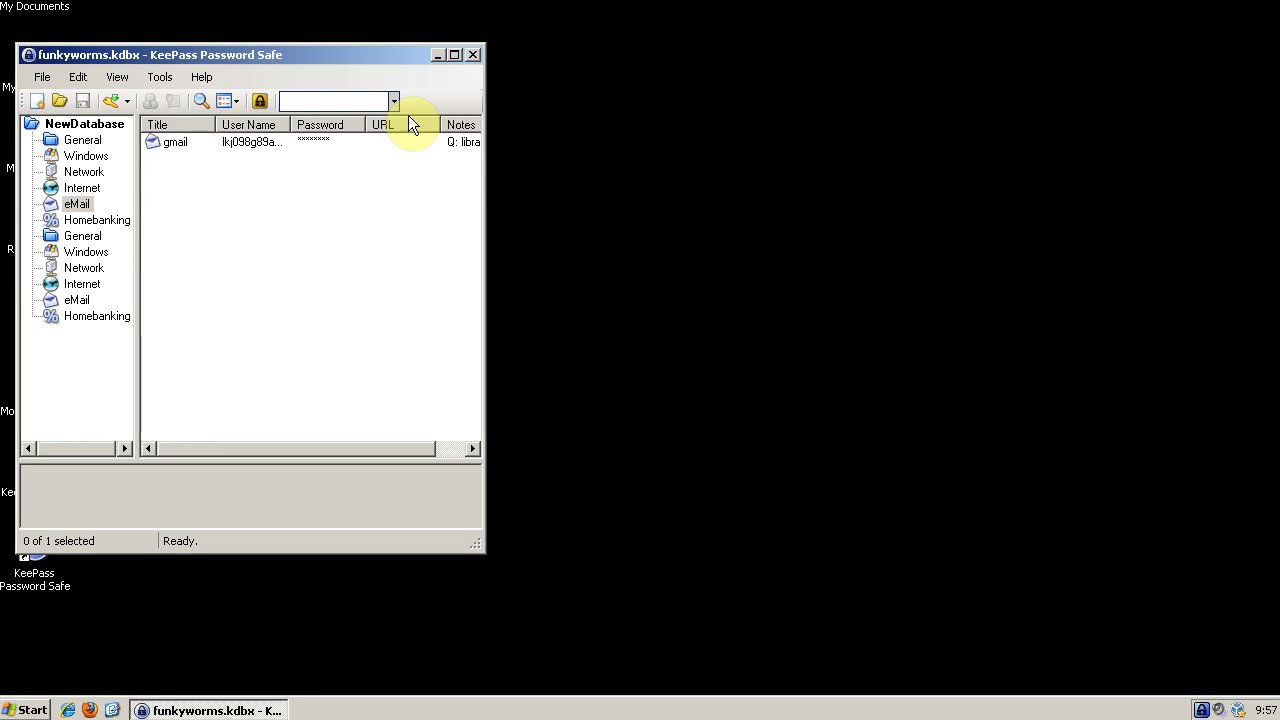
drag(490, 178, 698, 140)
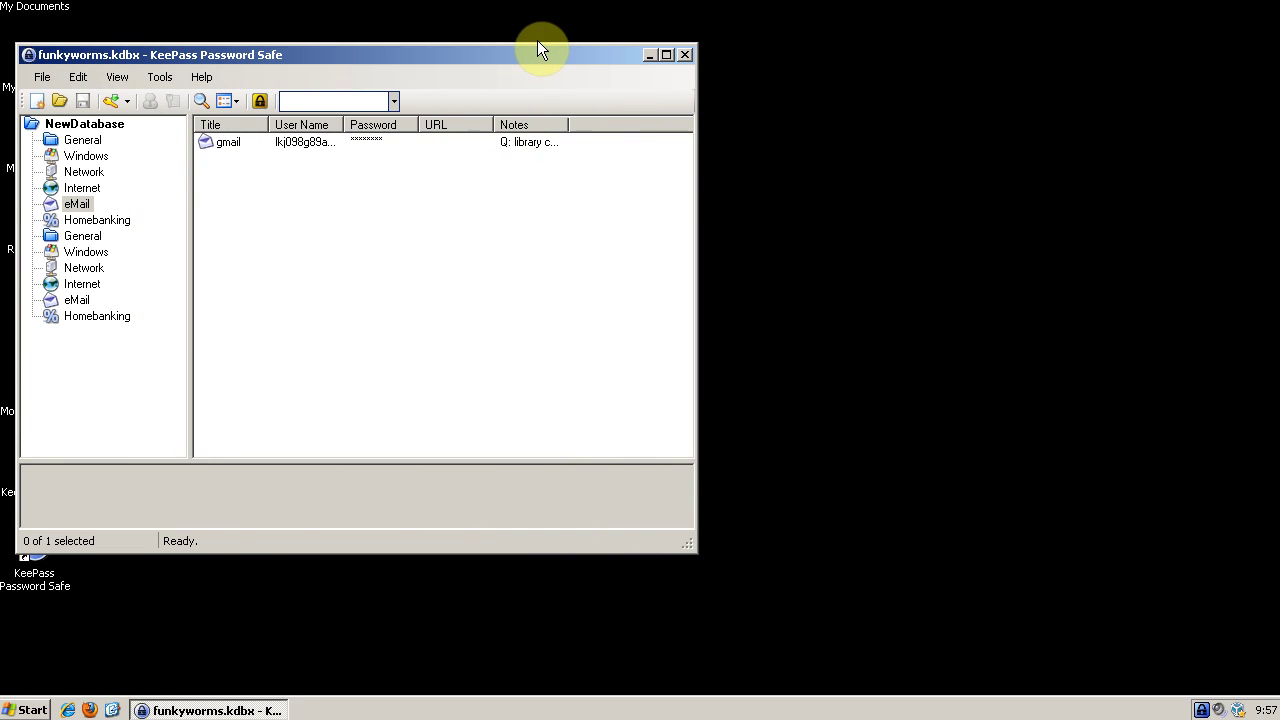
drag(537, 48, 911, 77)
Step: Look over KeePass's Security options without changes, then select the gmail entry to see its details
click(515, 96)
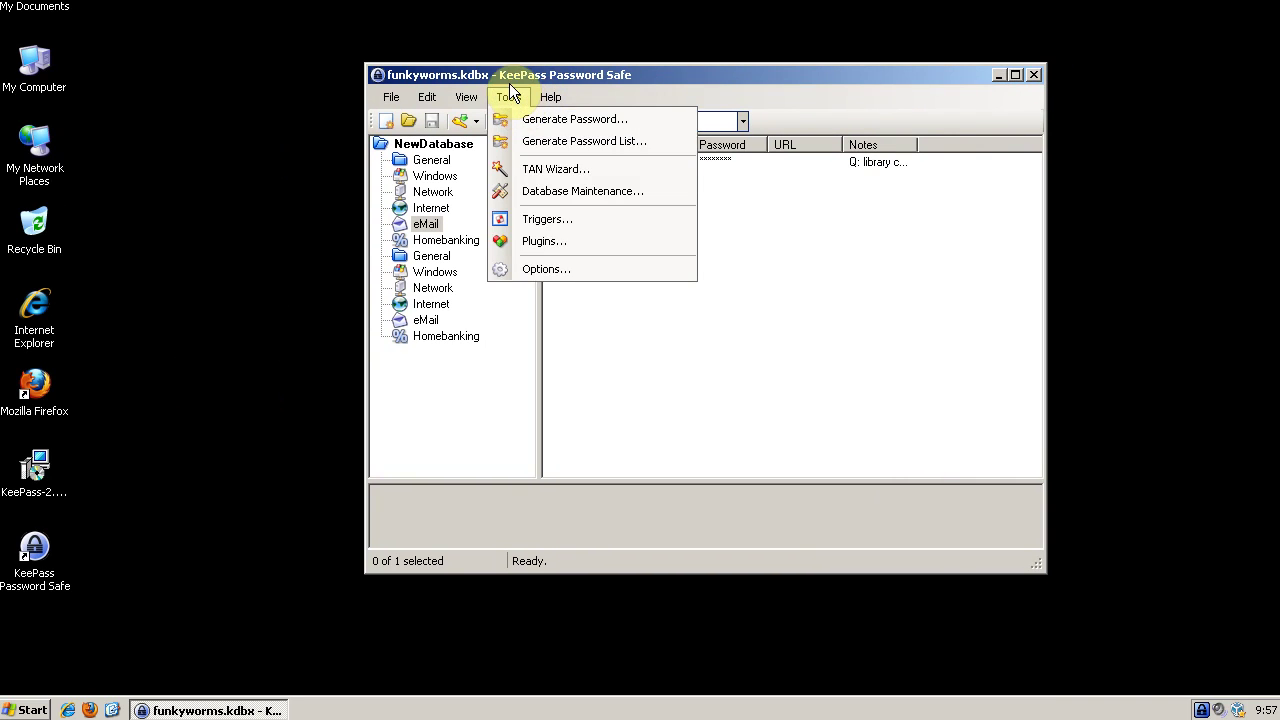
click(539, 266)
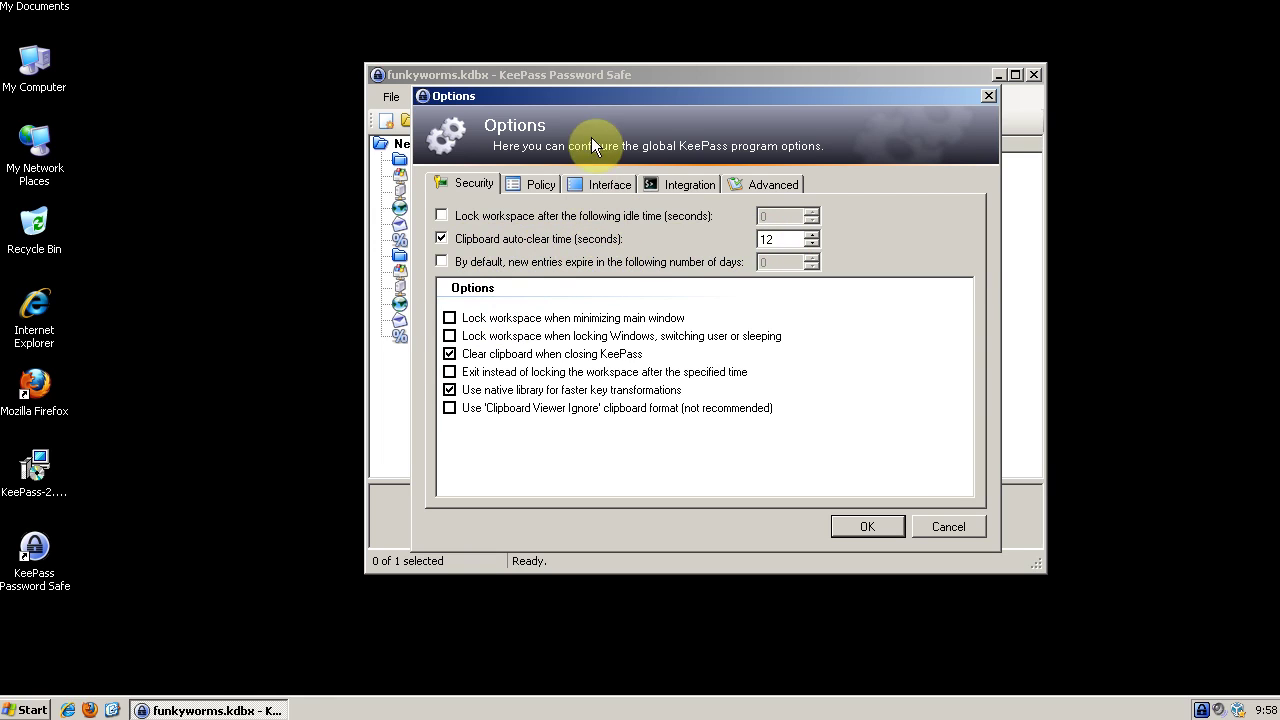
drag(590, 102, 582, 165)
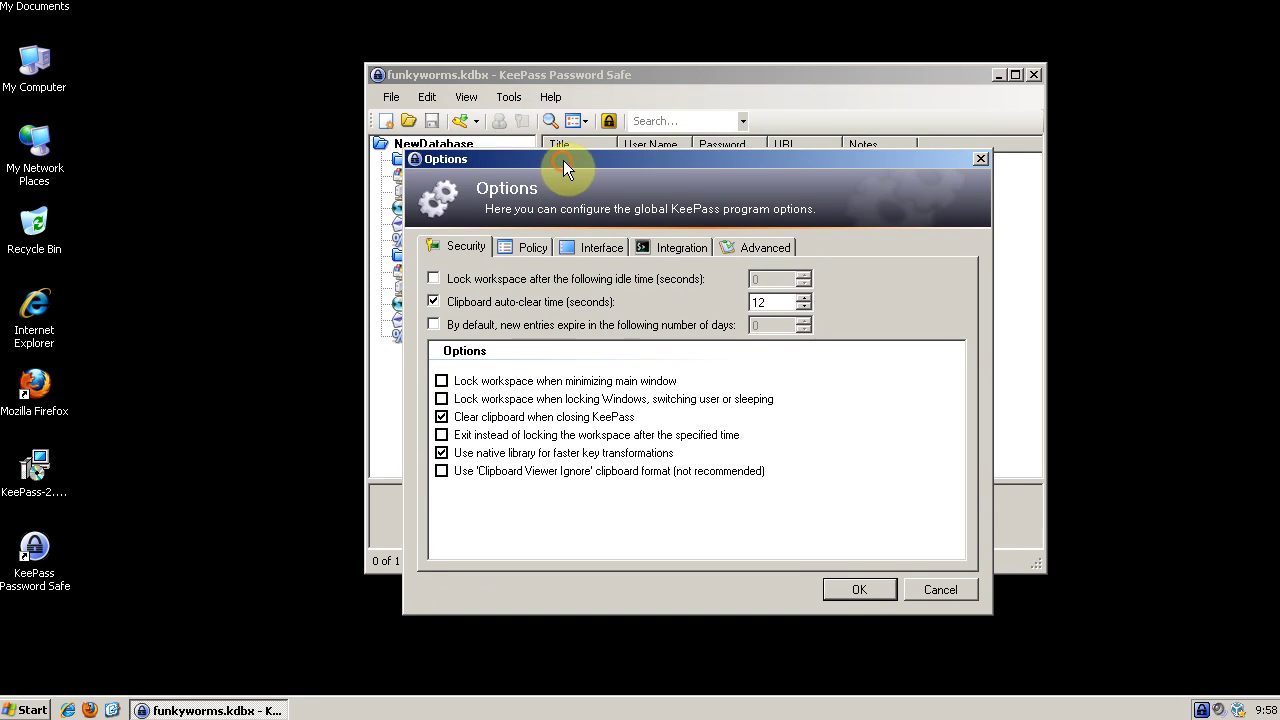
drag(563, 160, 545, 229)
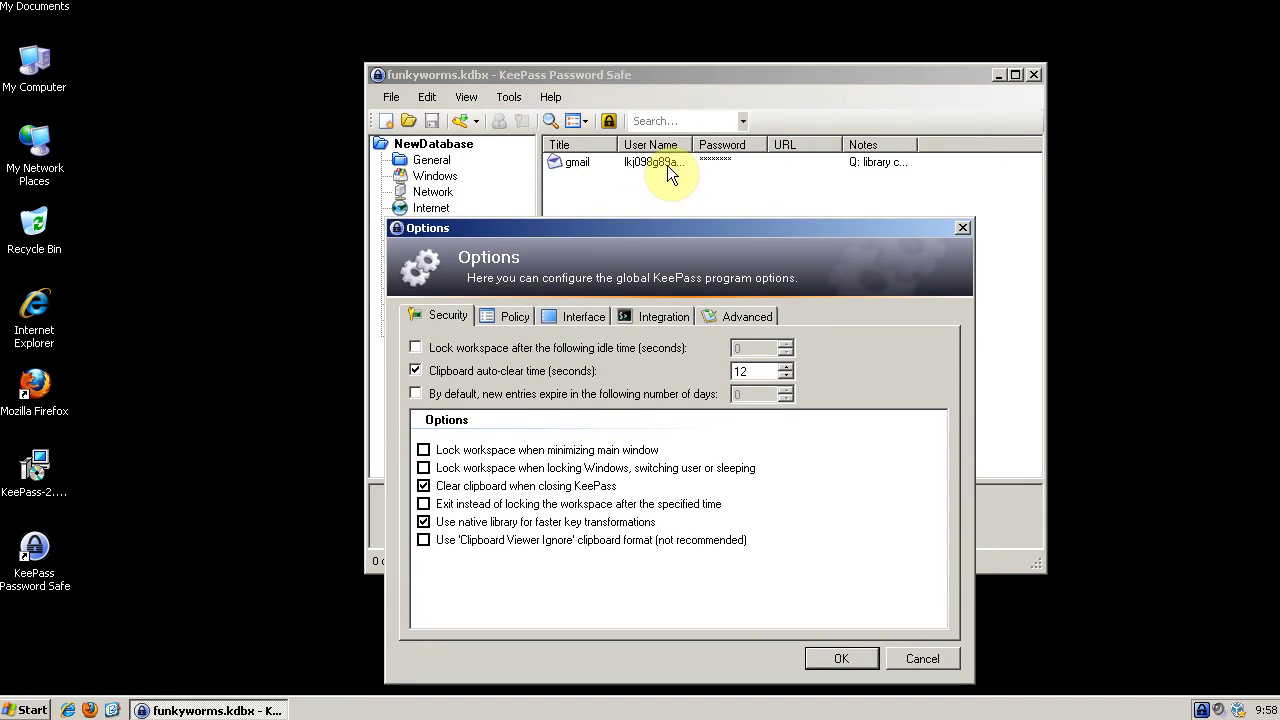
click(625, 166)
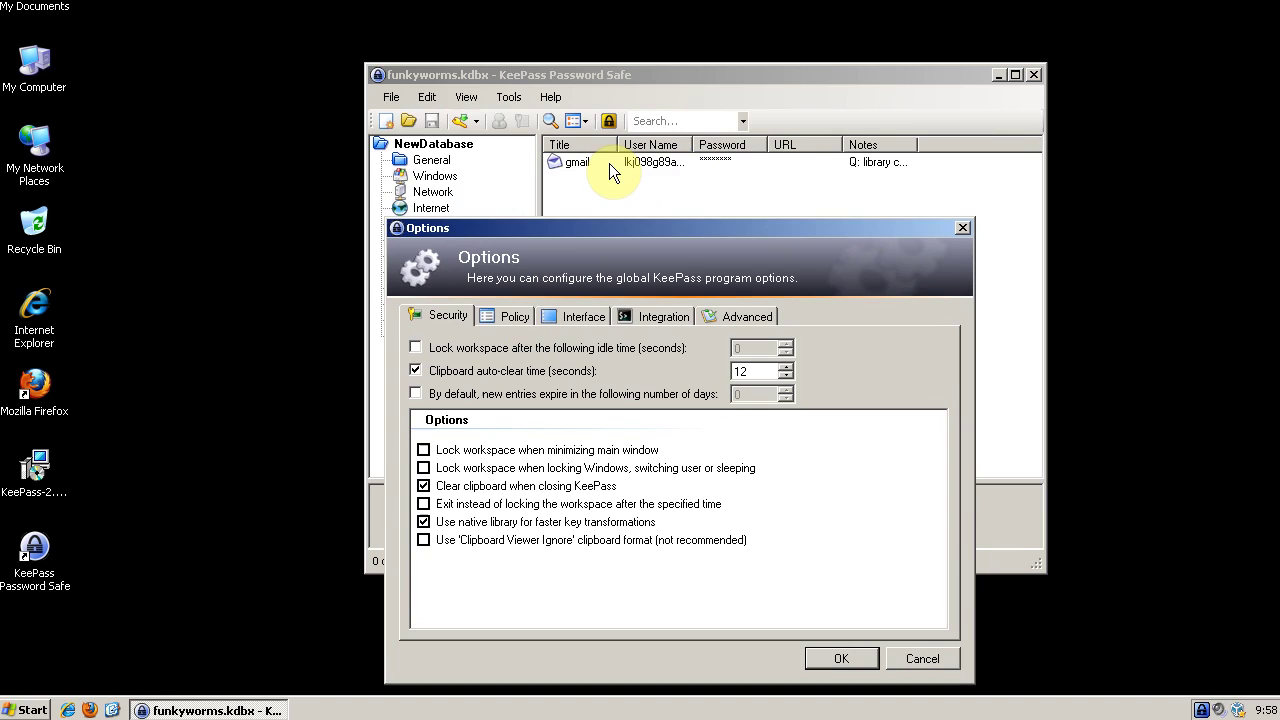
click(960, 229)
click(671, 166)
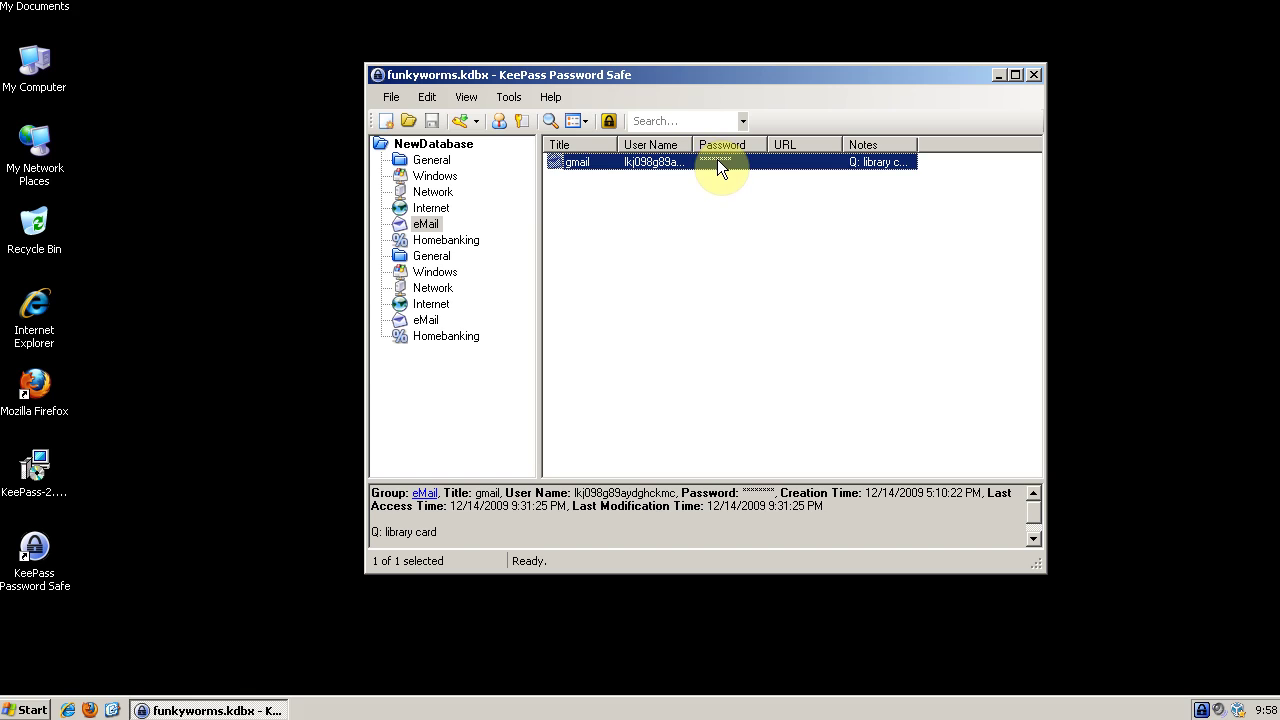
Step: Copy the gmail entry's password to the clipboard, auto-clearing after 12 seconds
drag(747, 76, 728, 73)
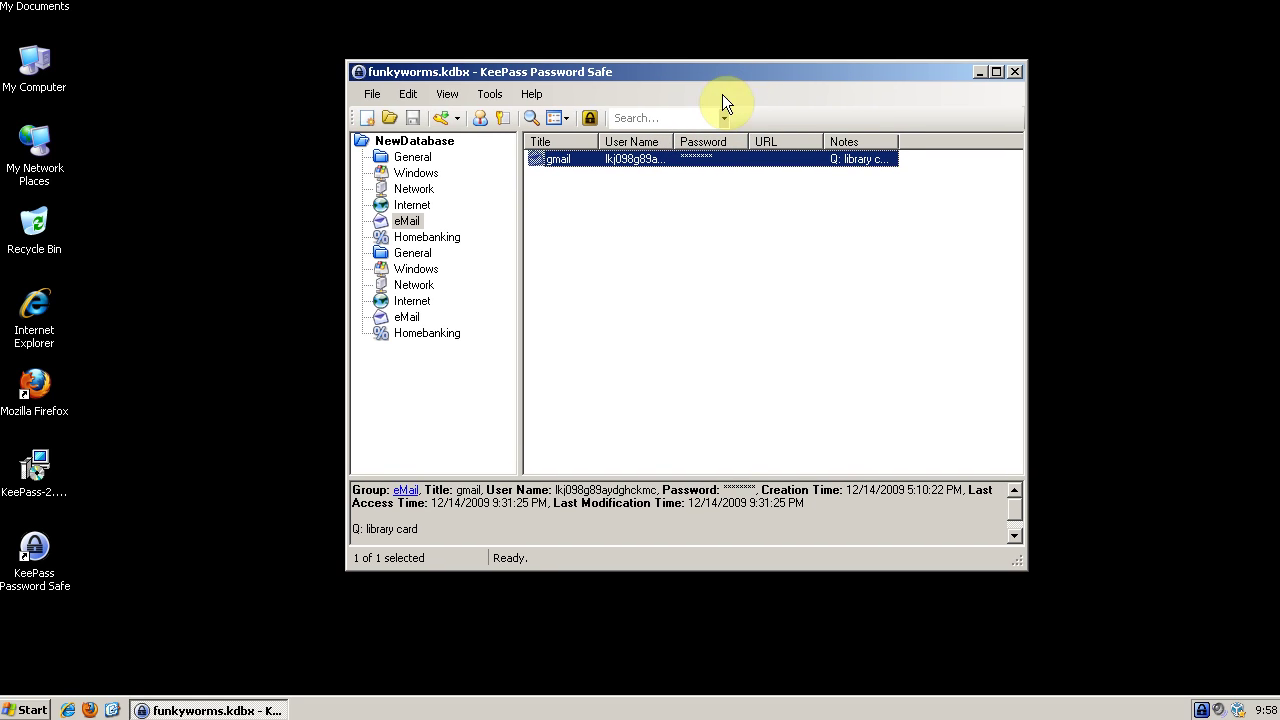
click(507, 113)
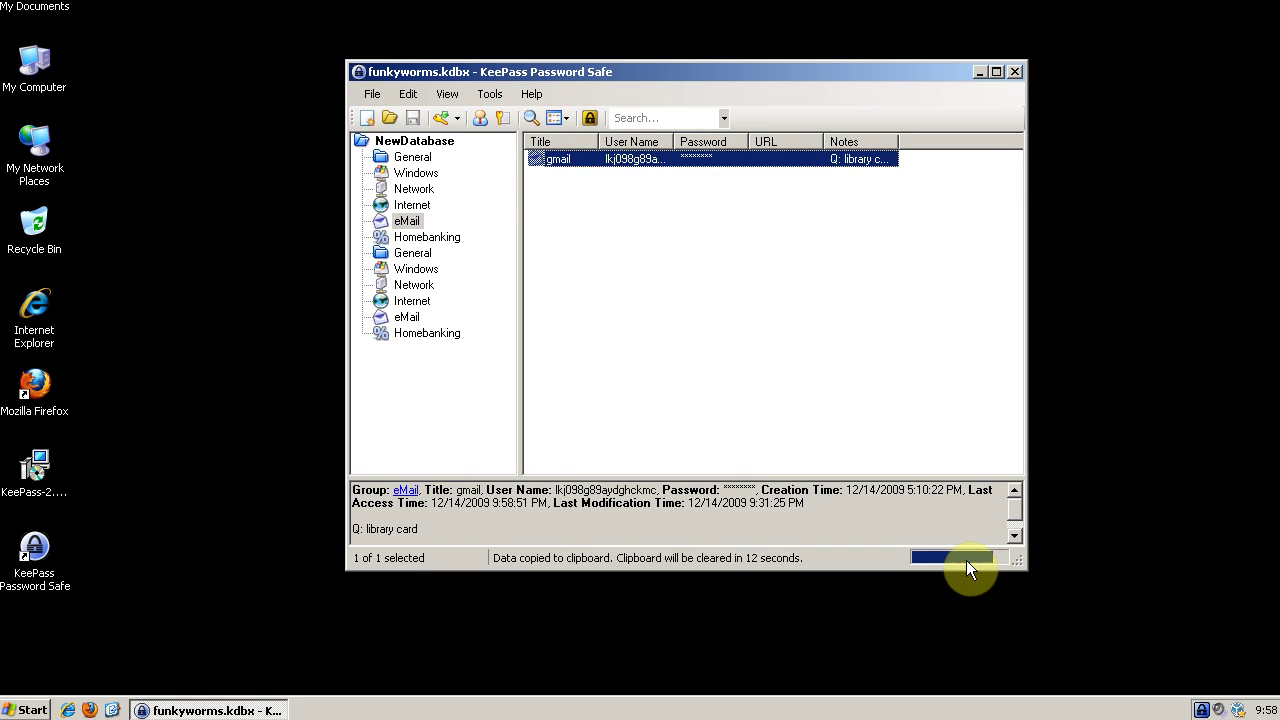
Step: Open Tools > Options and go to the Security settings
click(490, 95)
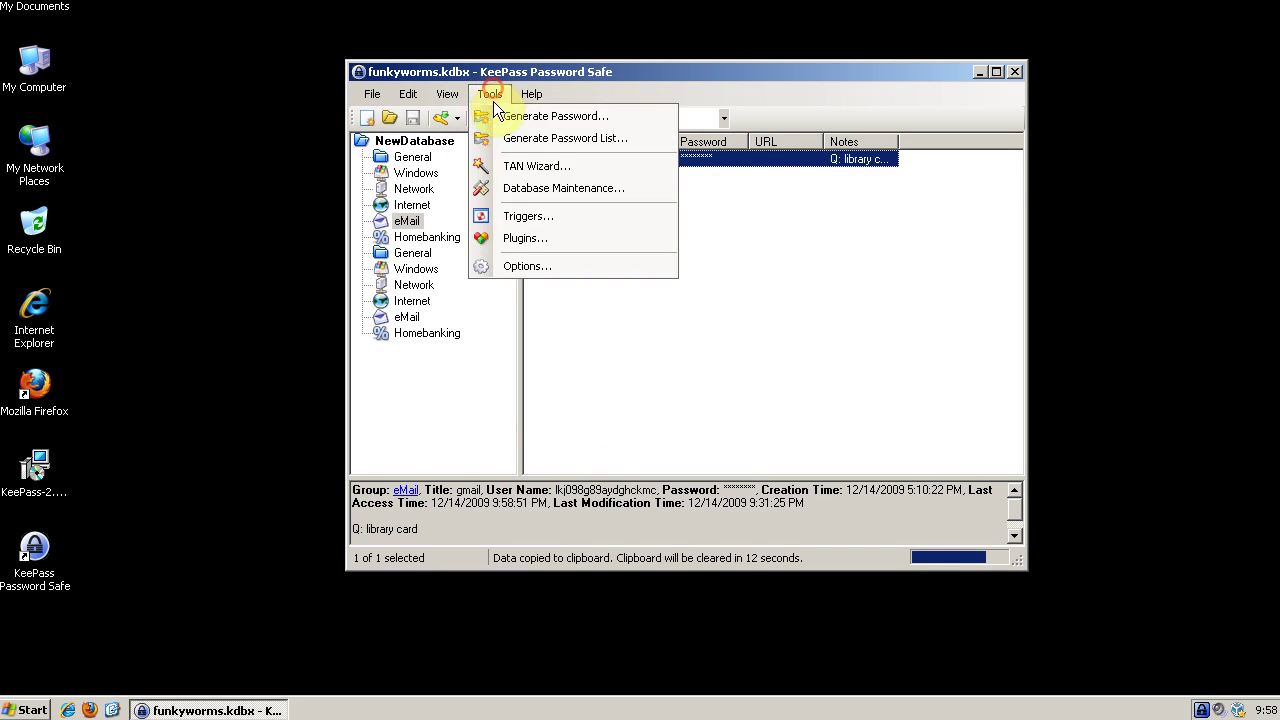
click(515, 266)
mouse_move(708, 93)
mouse_down()
mouse_move(716, 102)
mouse_move(708, 85)
mouse_up()
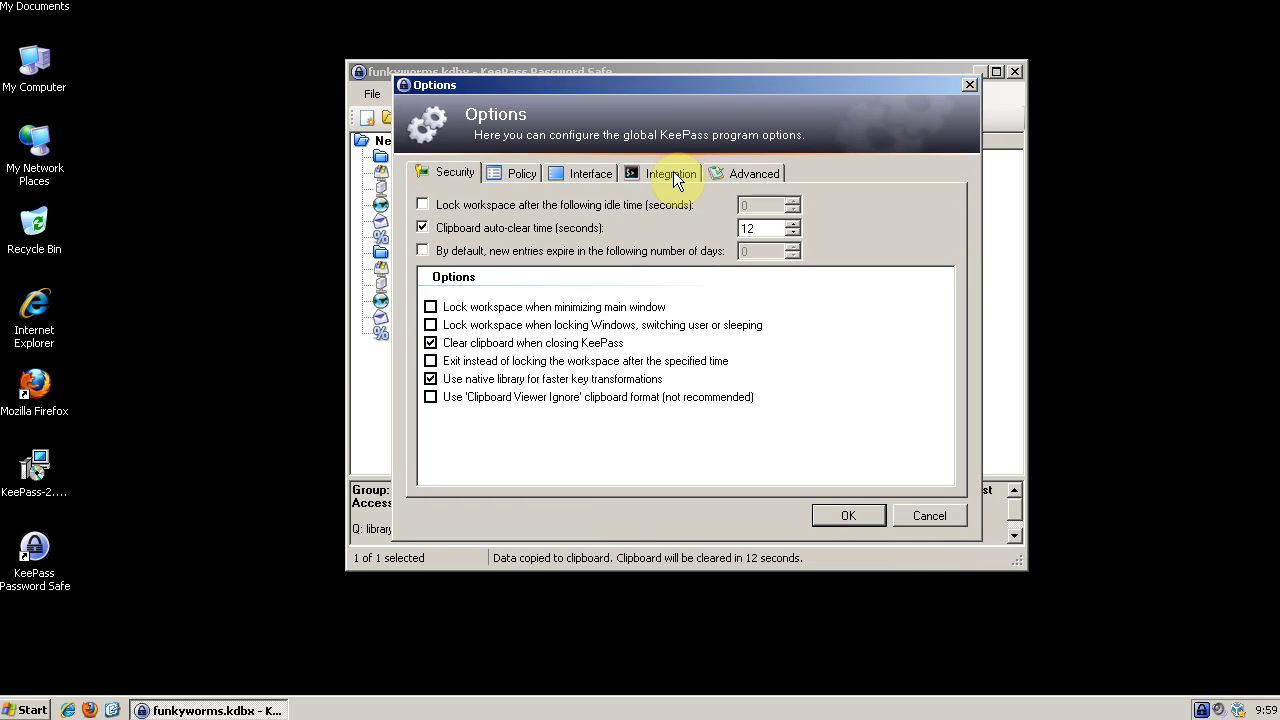
click(678, 172)
click(586, 174)
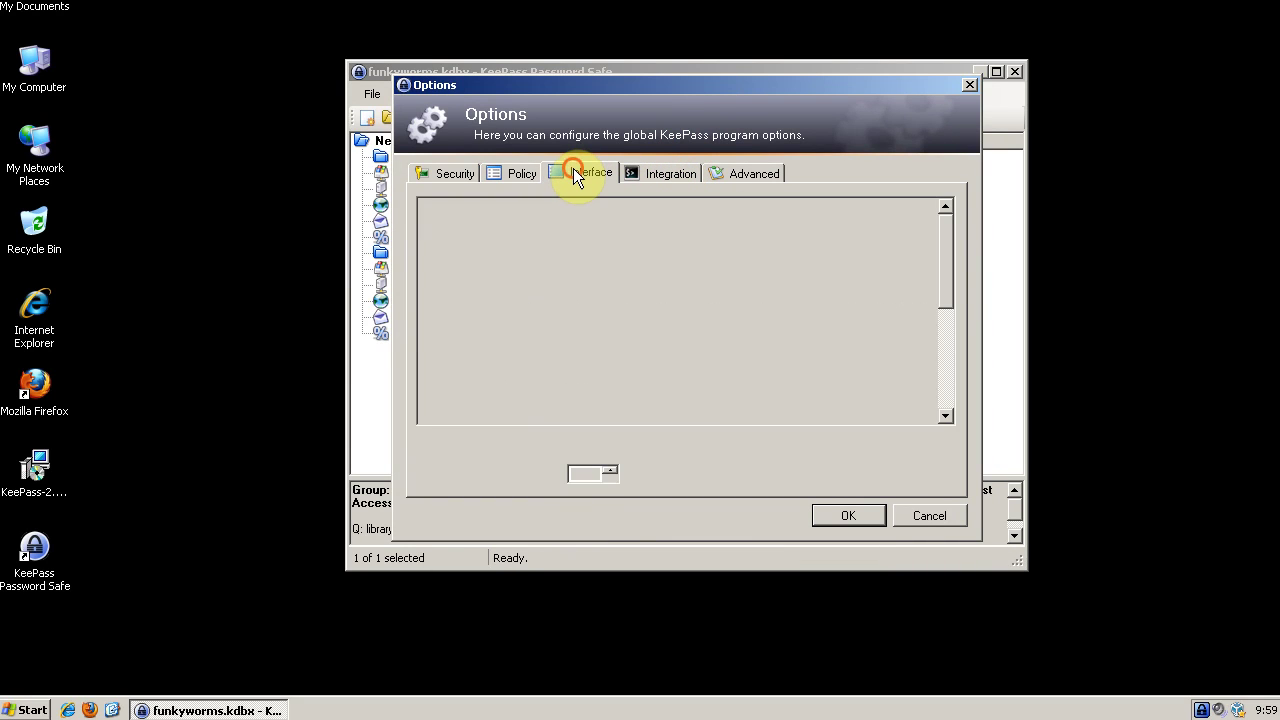
click(441, 172)
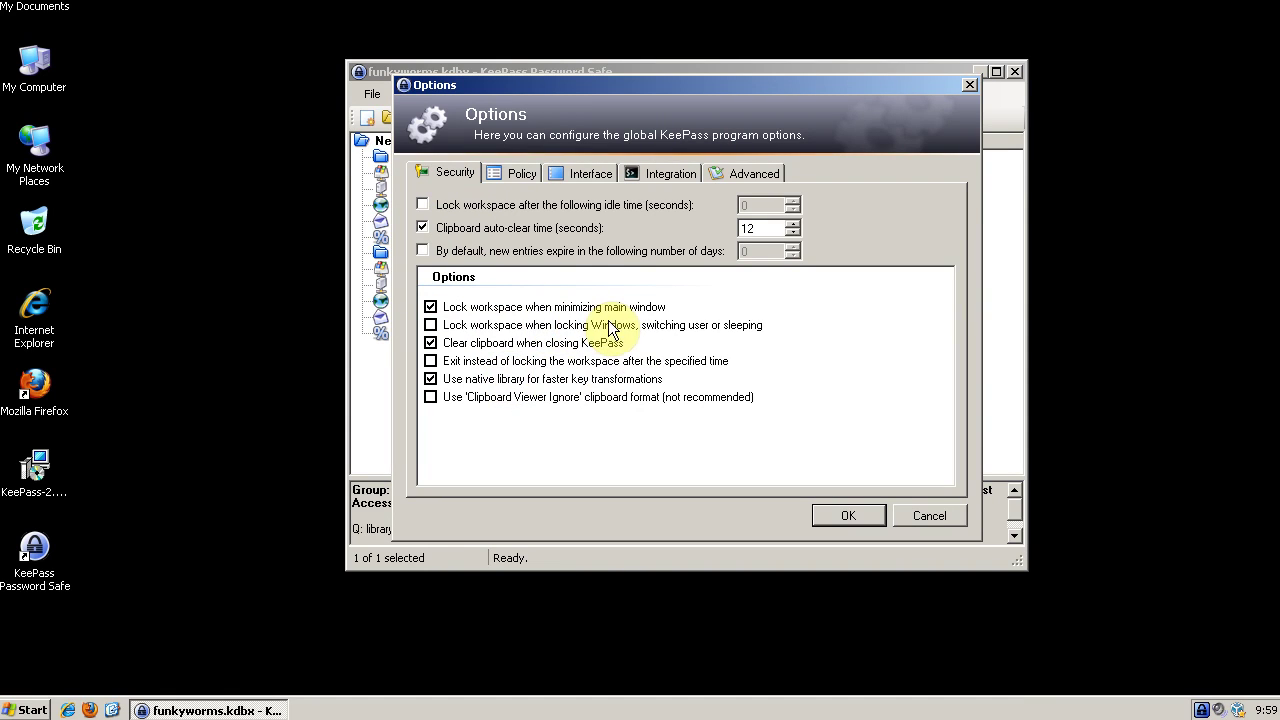
Step: Lock the workspace when Windows locks and after 10 idle seconds
click(505, 307)
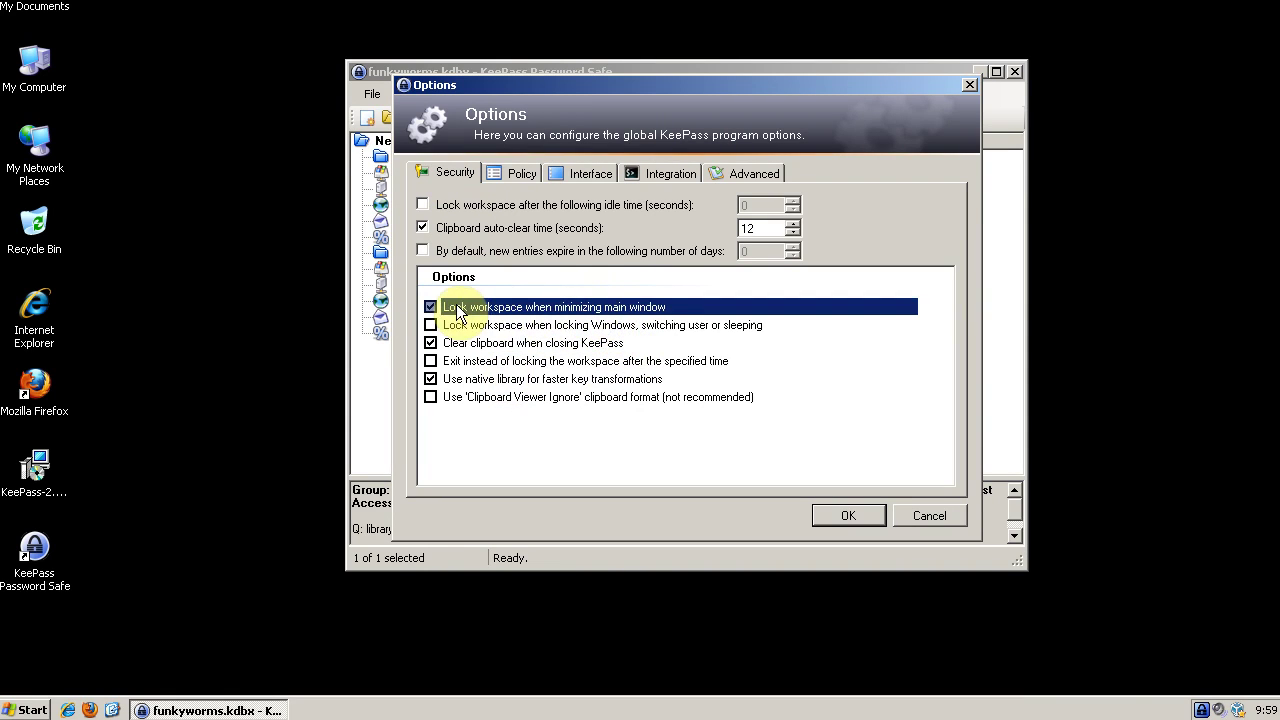
click(422, 306)
click(430, 307)
click(431, 325)
click(424, 204)
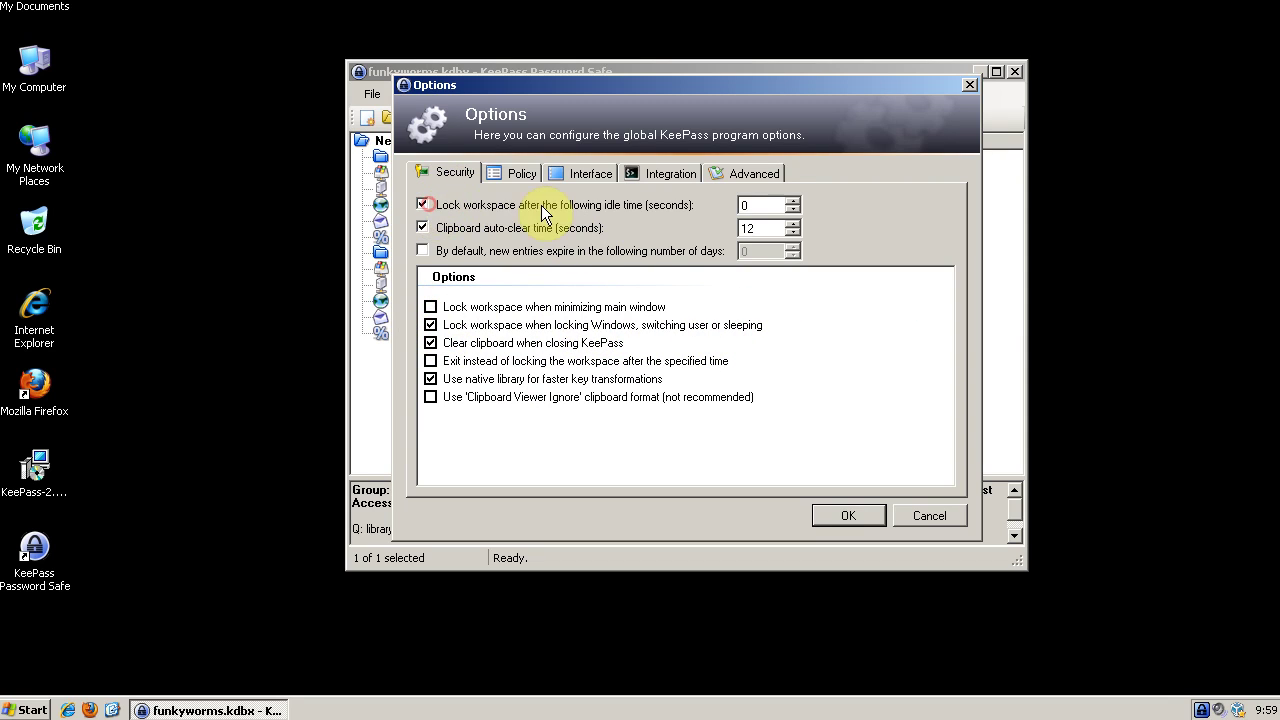
double_click(745, 205)
text(10)
Step: On the Interface tab, make the X button minimize KeePass to the tray instead of the taskbar
click(583, 172)
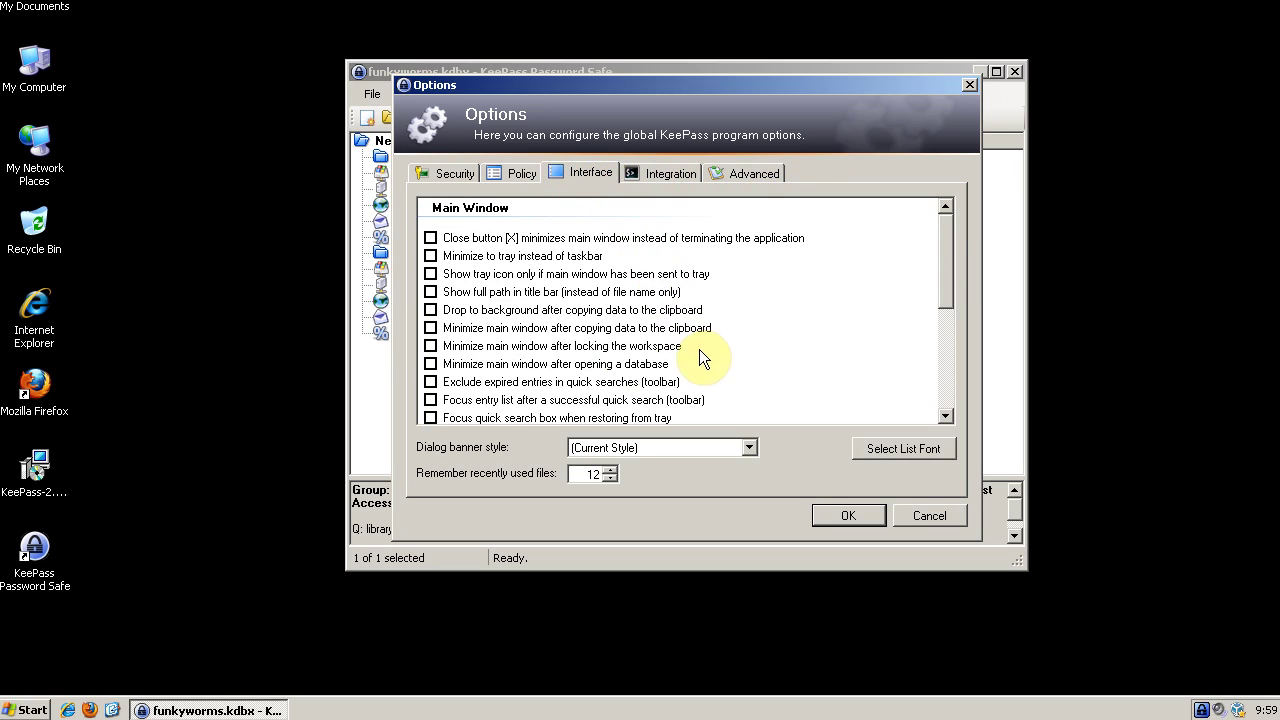
click(432, 239)
click(533, 258)
click(431, 256)
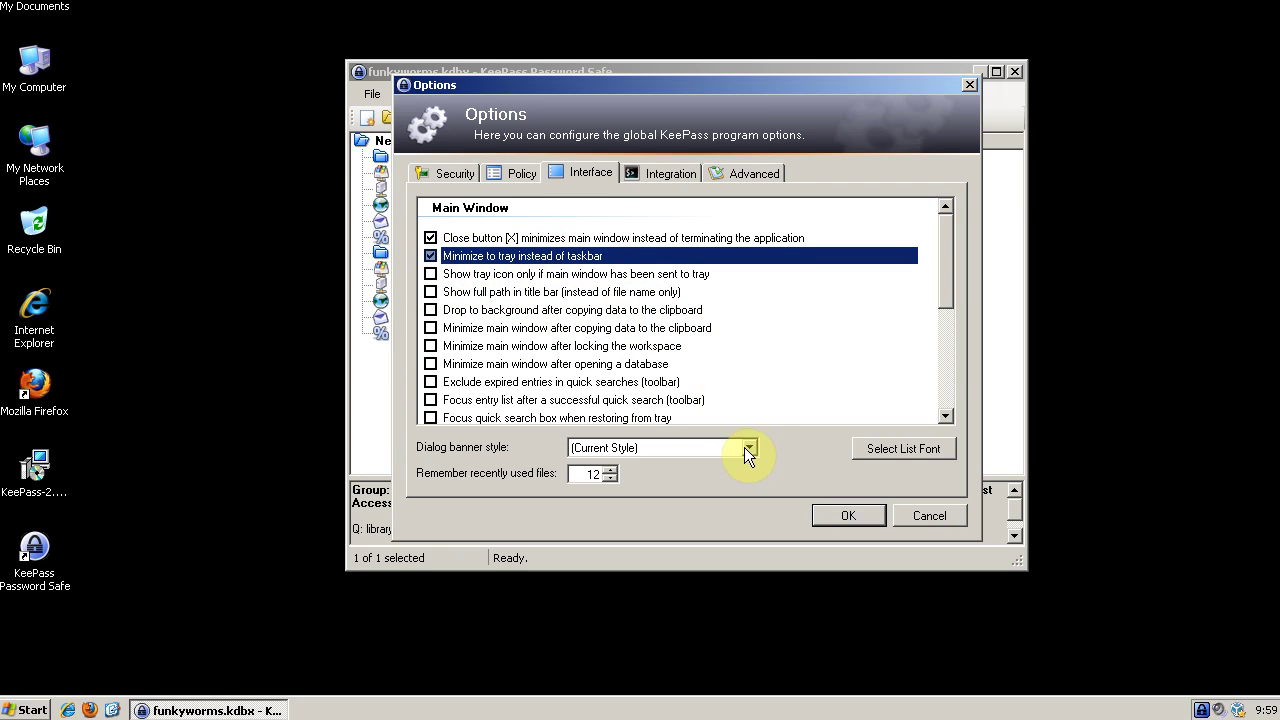
Step: Save the options and close KeePass into the system tray
drag(945, 254, 956, 368)
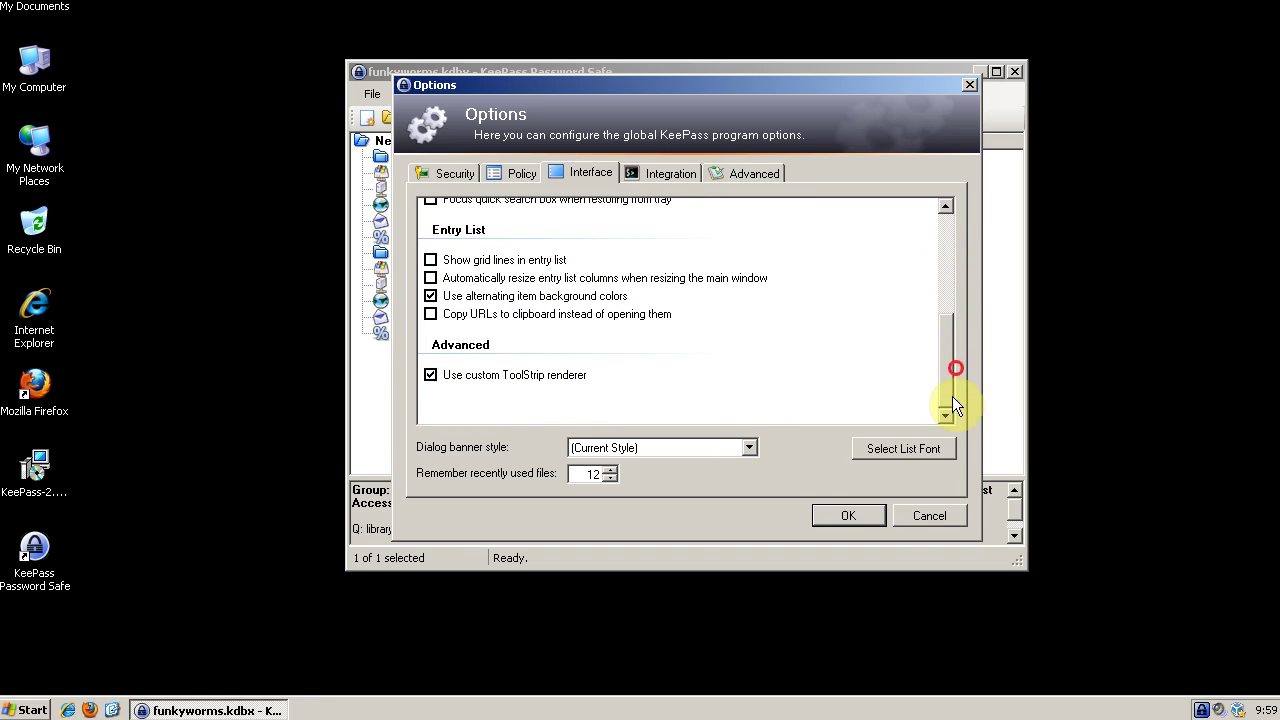
click(866, 515)
click(1012, 72)
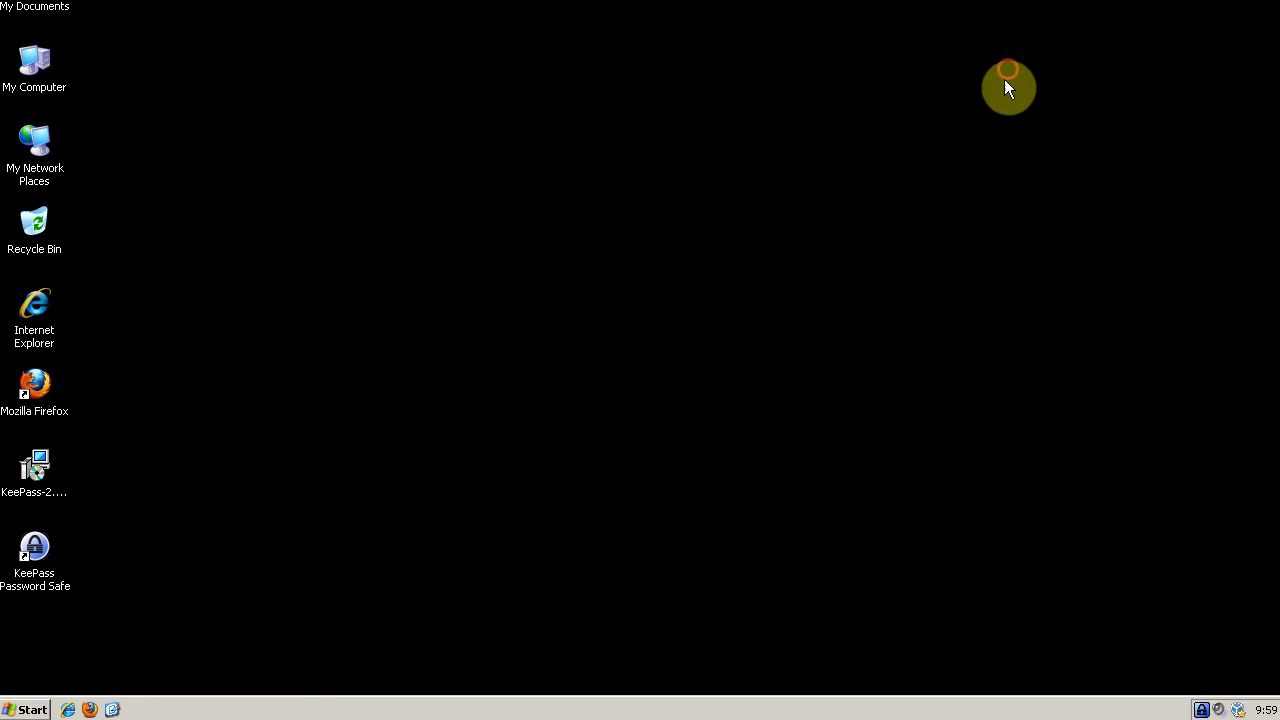
Step: Turn on 'Lock workspace when minimizing main window' and send KeePass back to the tray
click(1200, 710)
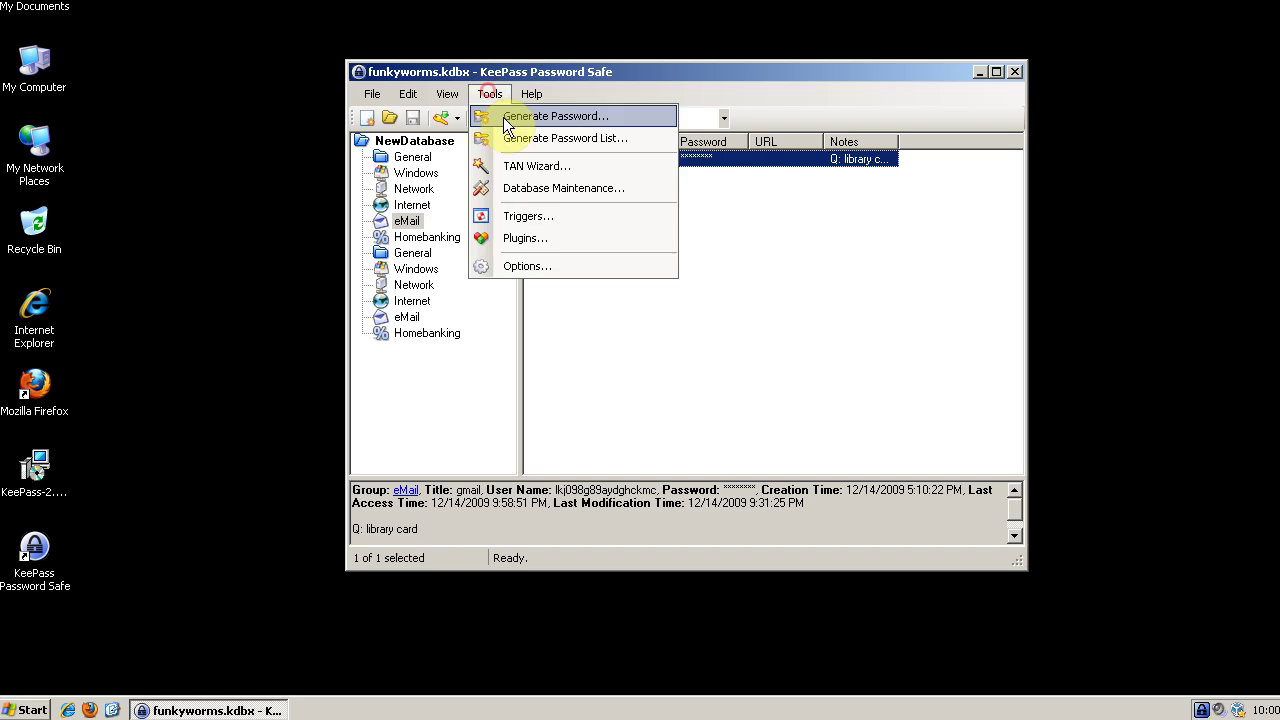
click(546, 270)
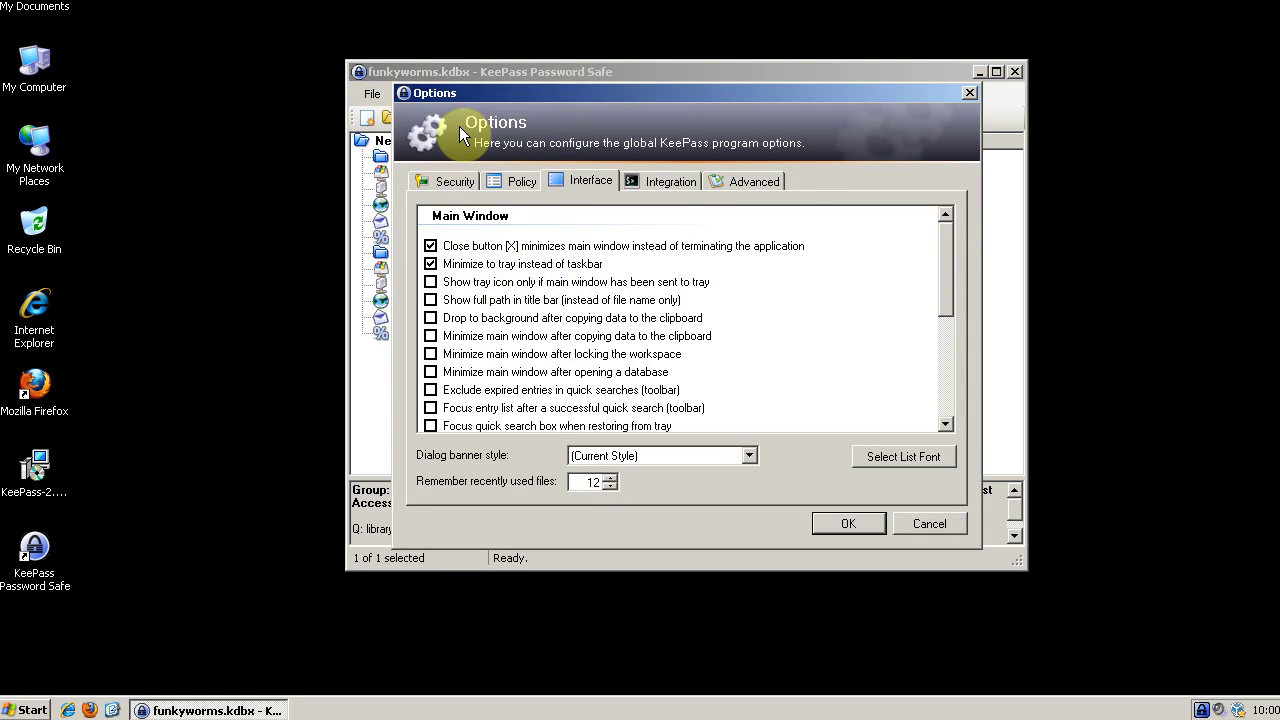
click(455, 181)
click(463, 314)
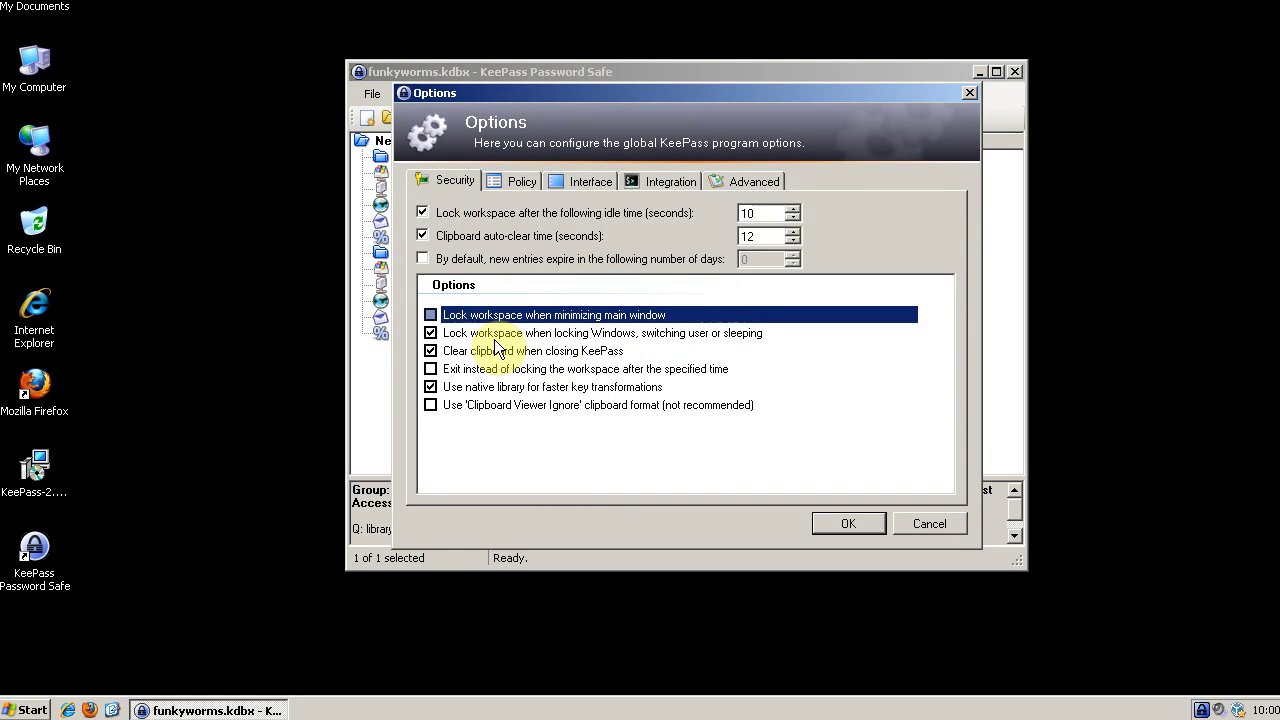
click(430, 314)
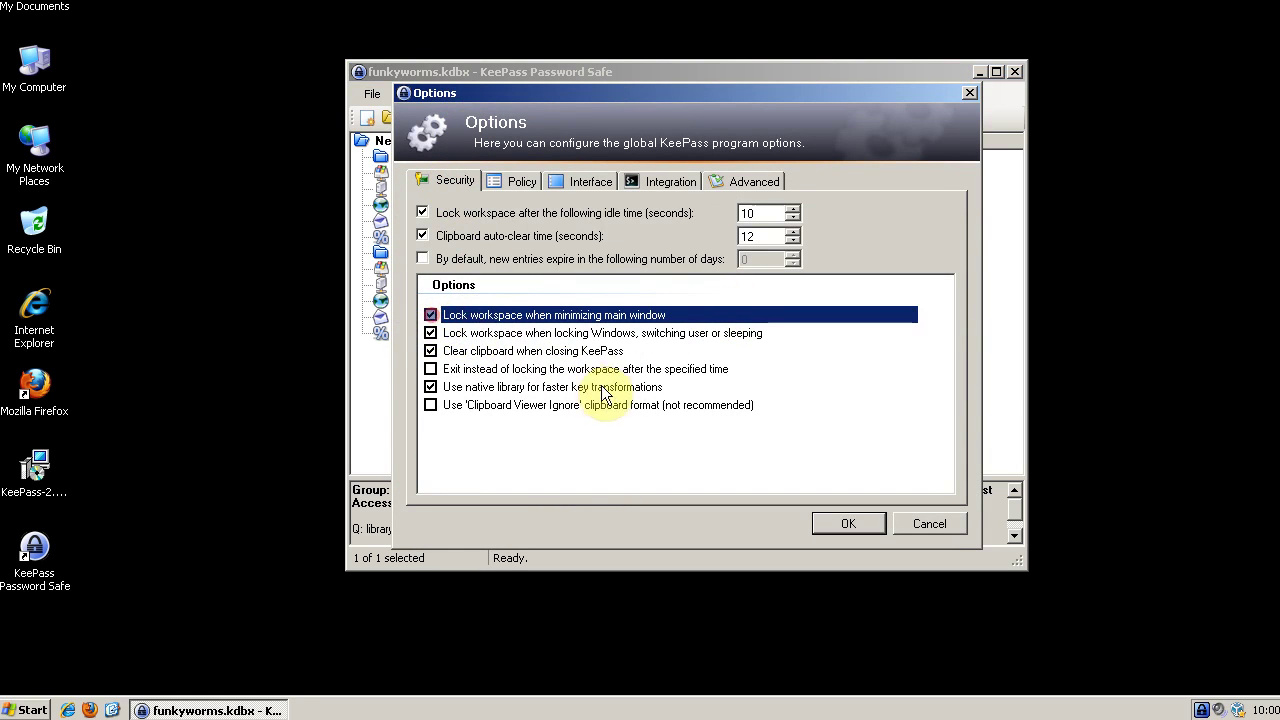
click(845, 528)
click(1013, 71)
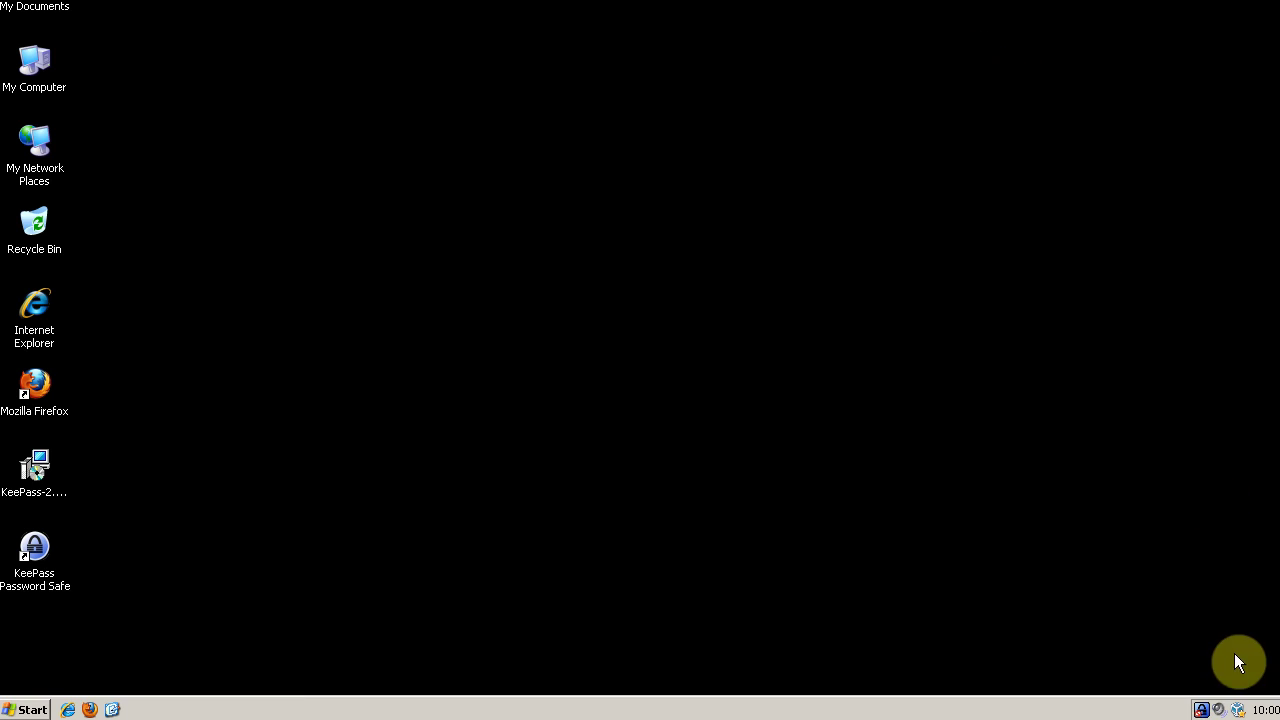
Step: Restore KeePass from the tray and reposition the Enter Master Key prompt for funkyworms.kdbx
click(1203, 710)
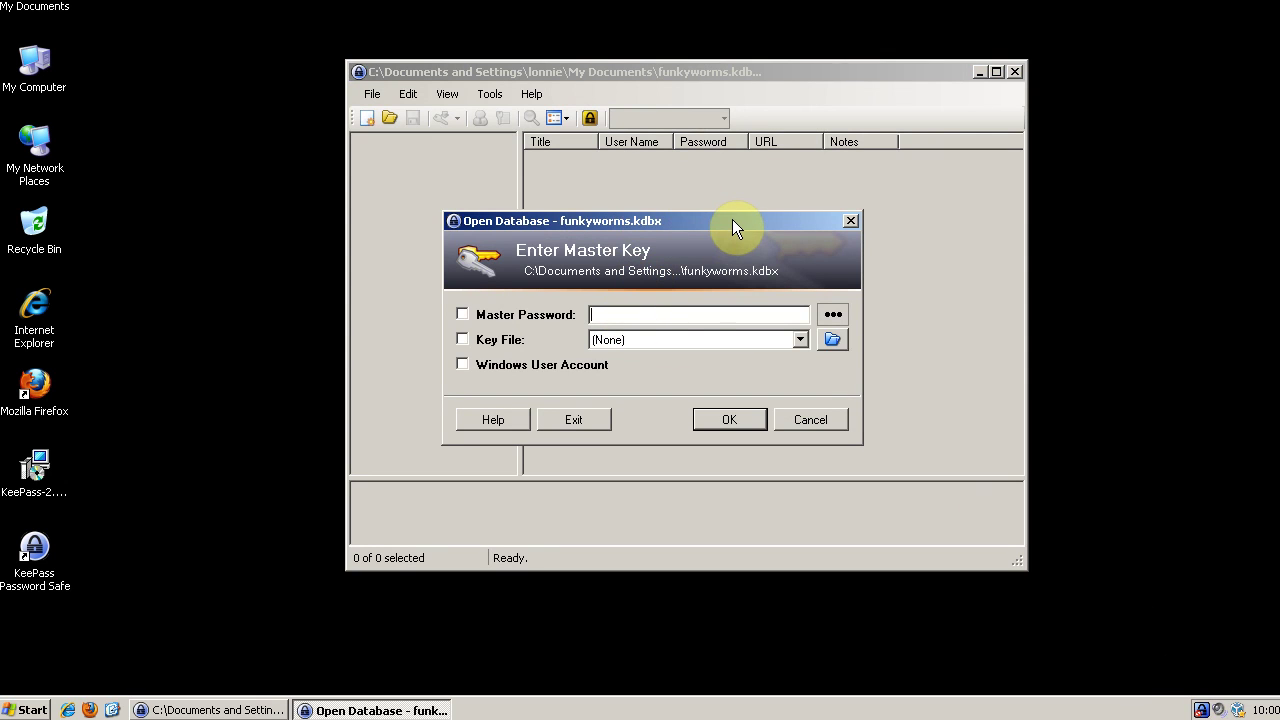
drag(732, 219, 818, 262)
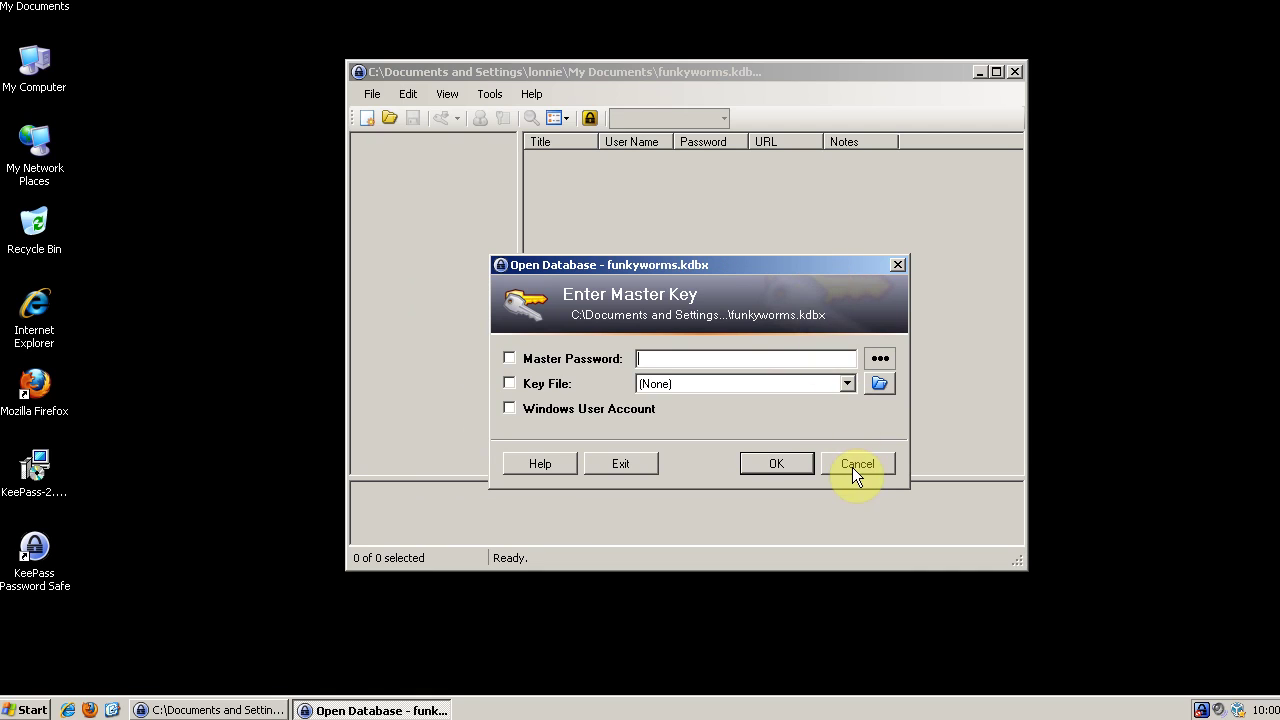
drag(661, 259, 652, 232)
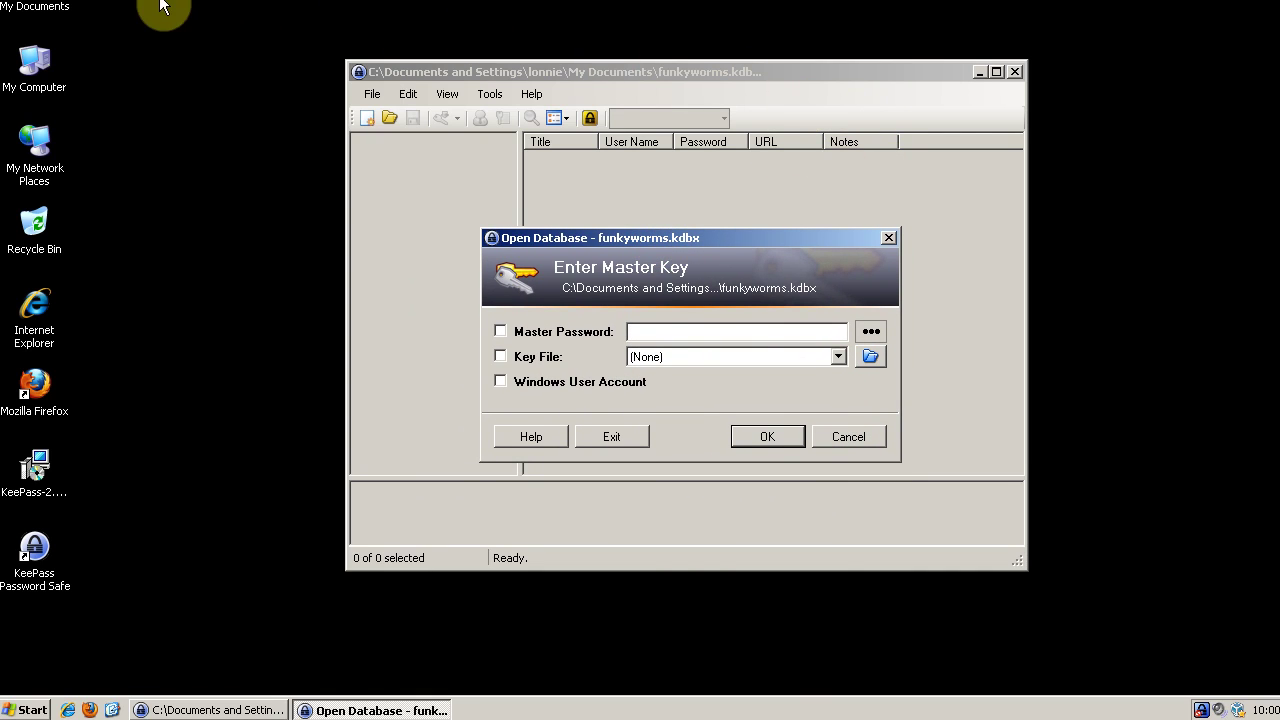
Step: Open My Documents, select funkyworms.kdbx, and bring the master key prompt forward
double_click(35, 6)
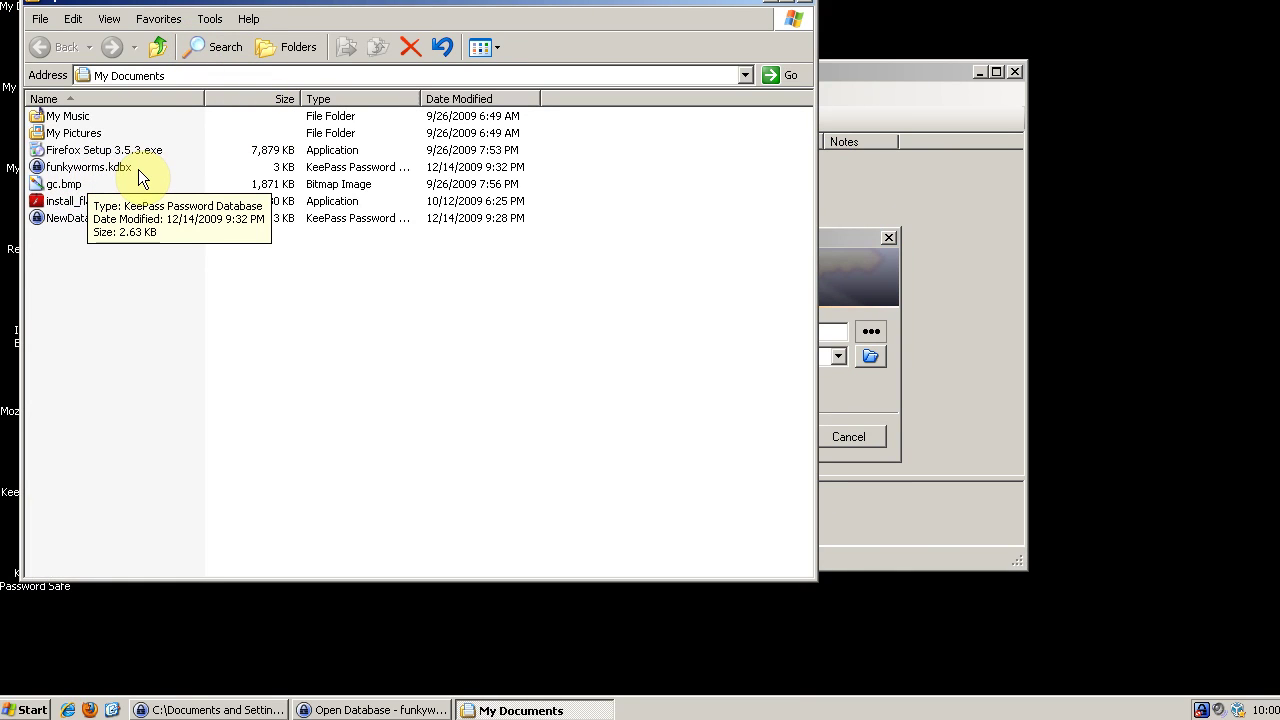
click(863, 240)
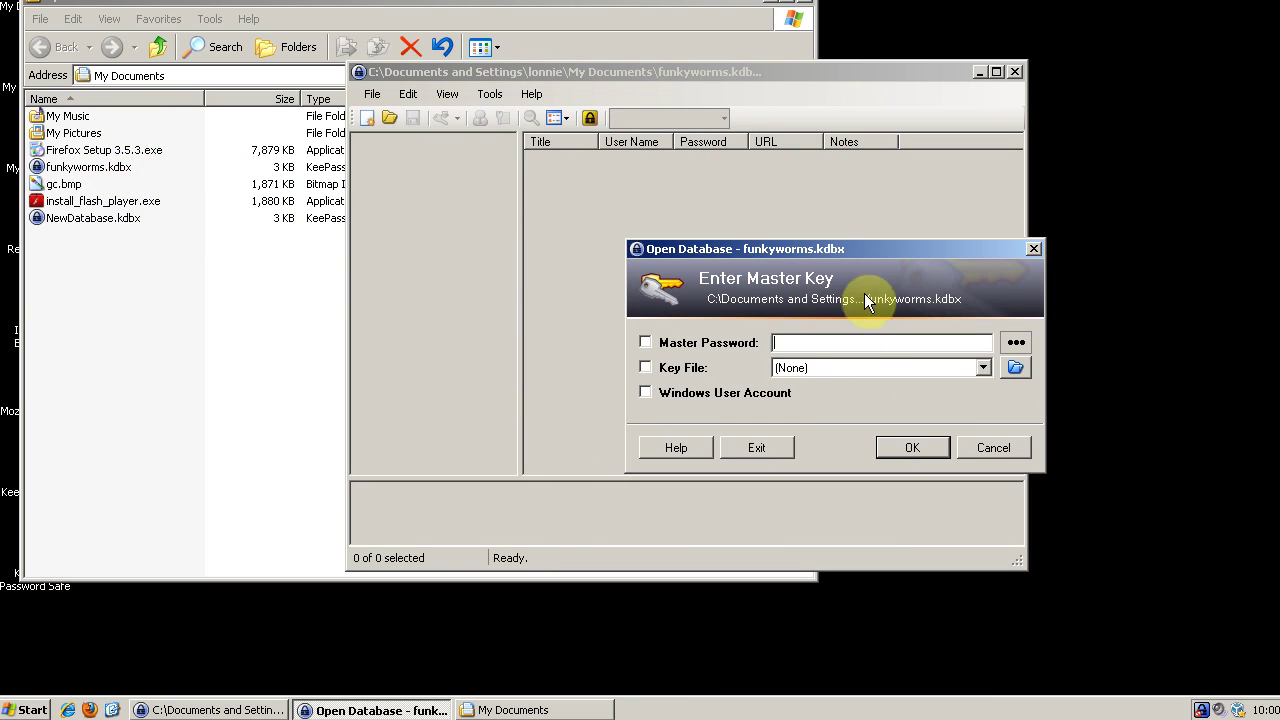
click(82, 168)
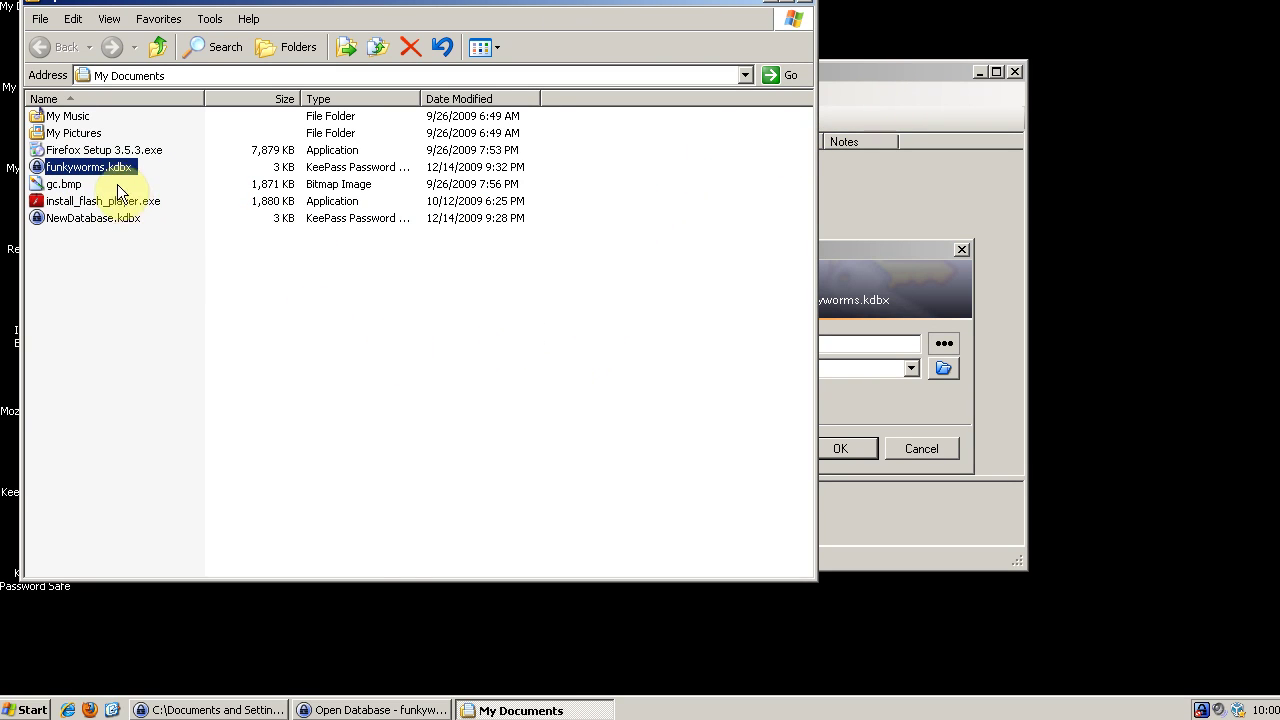
mouse_move(105, 168)
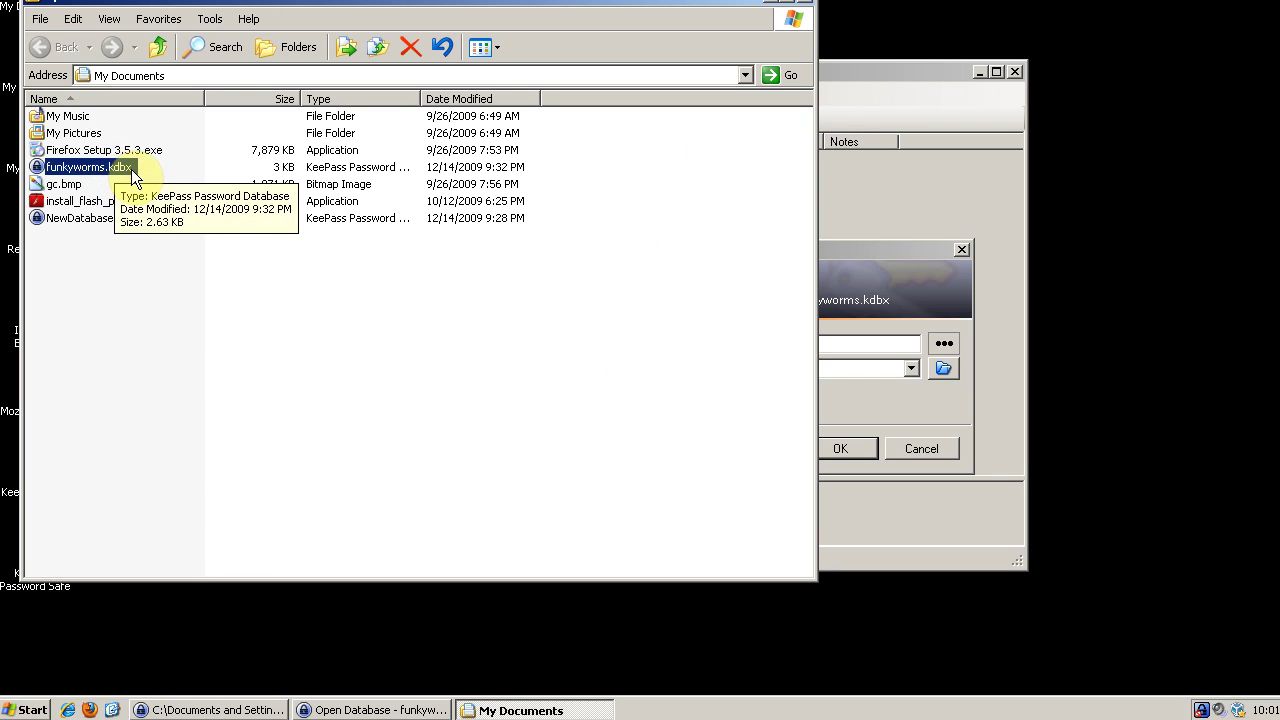
mouse_move(112, 224)
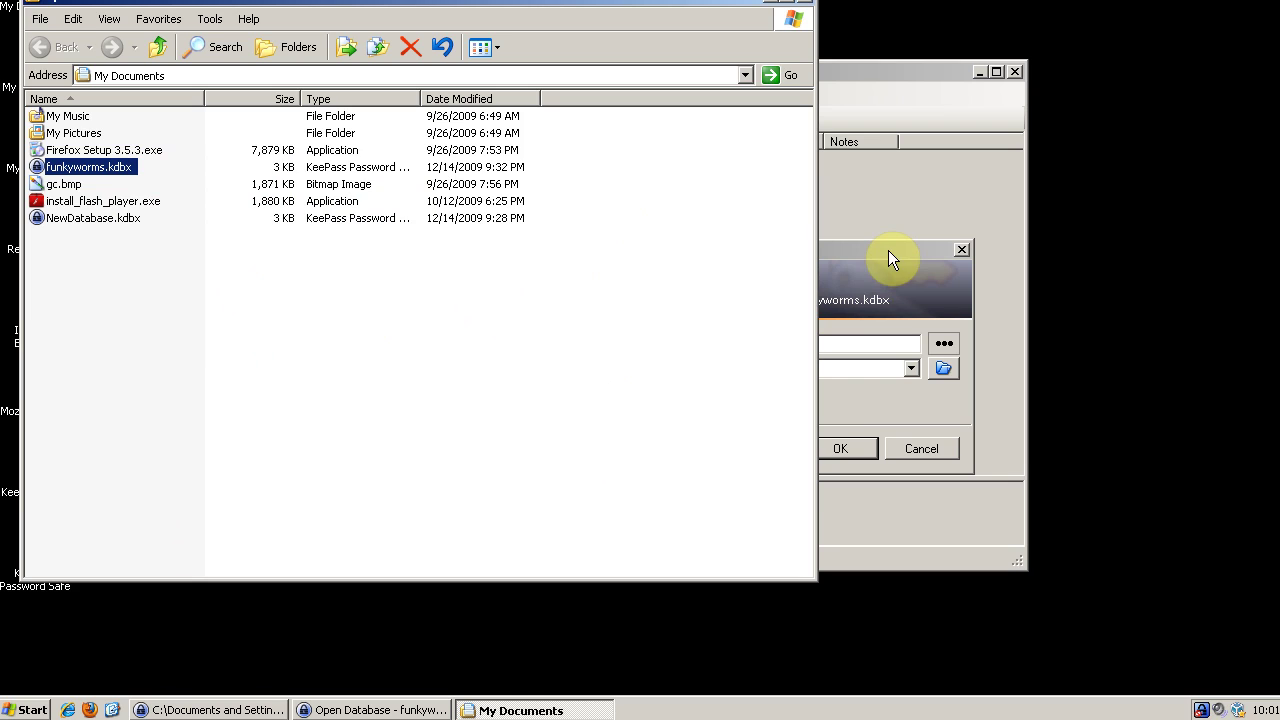
click(918, 262)
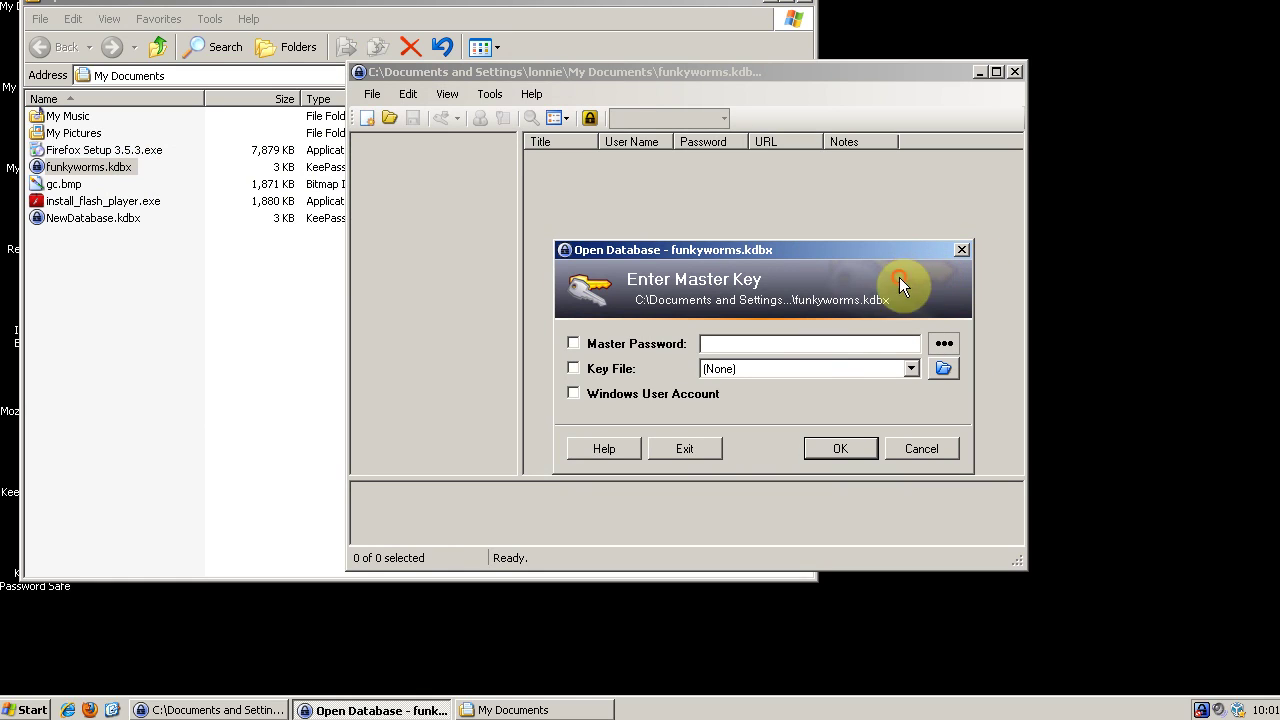
Step: Close the Enter Master Key prompt without entering a password
click(821, 344)
click(964, 249)
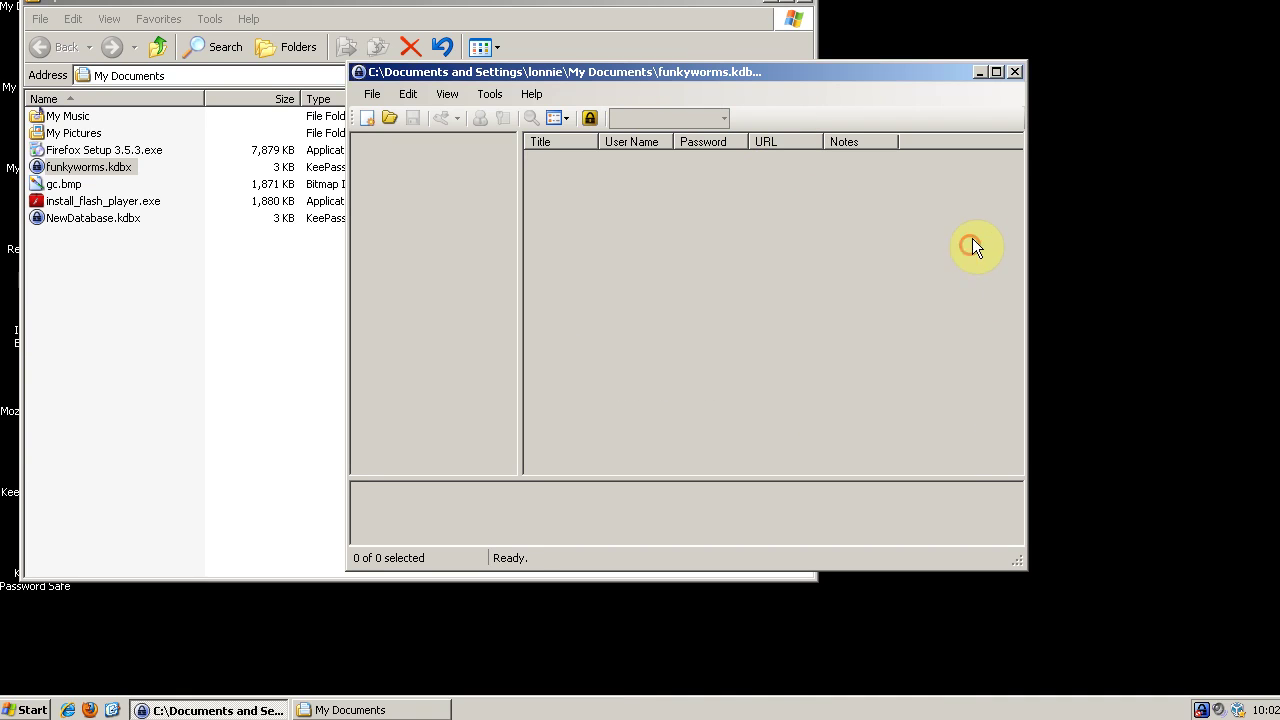
Step: Close the KeePass window and the My Documents folder
click(1016, 72)
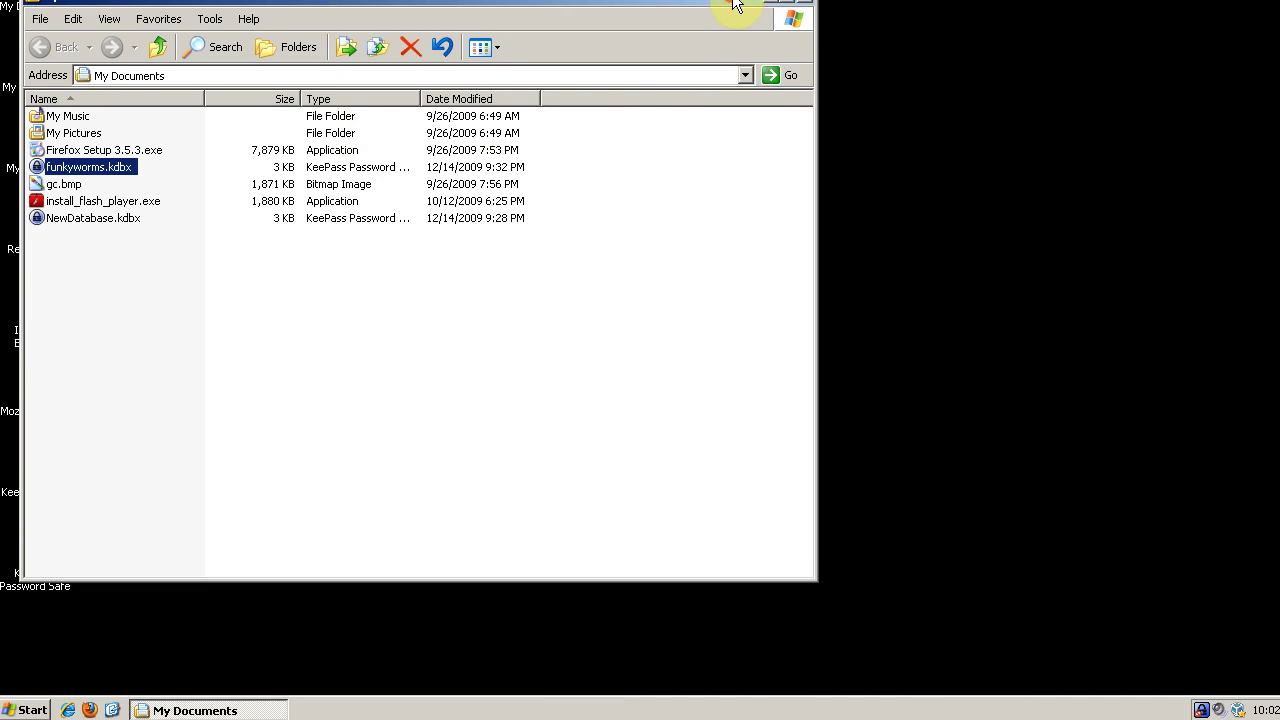
drag(740, 4, 794, 57)
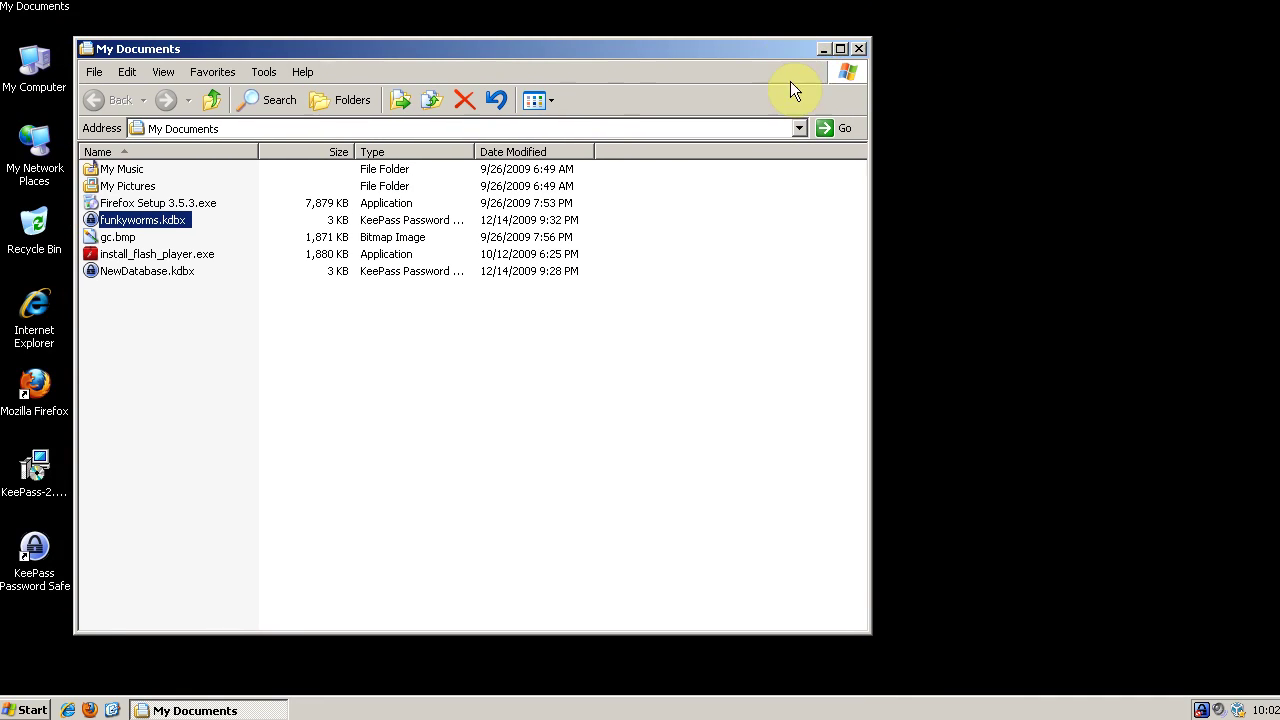
click(864, 47)
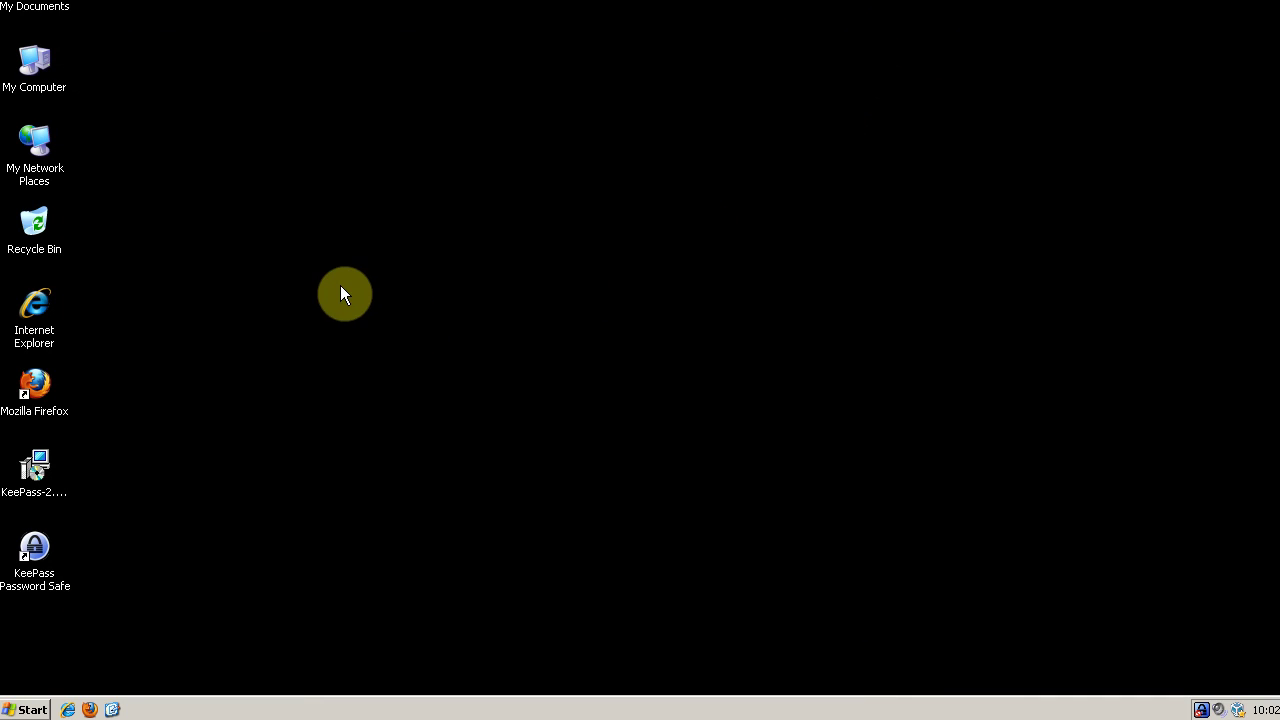